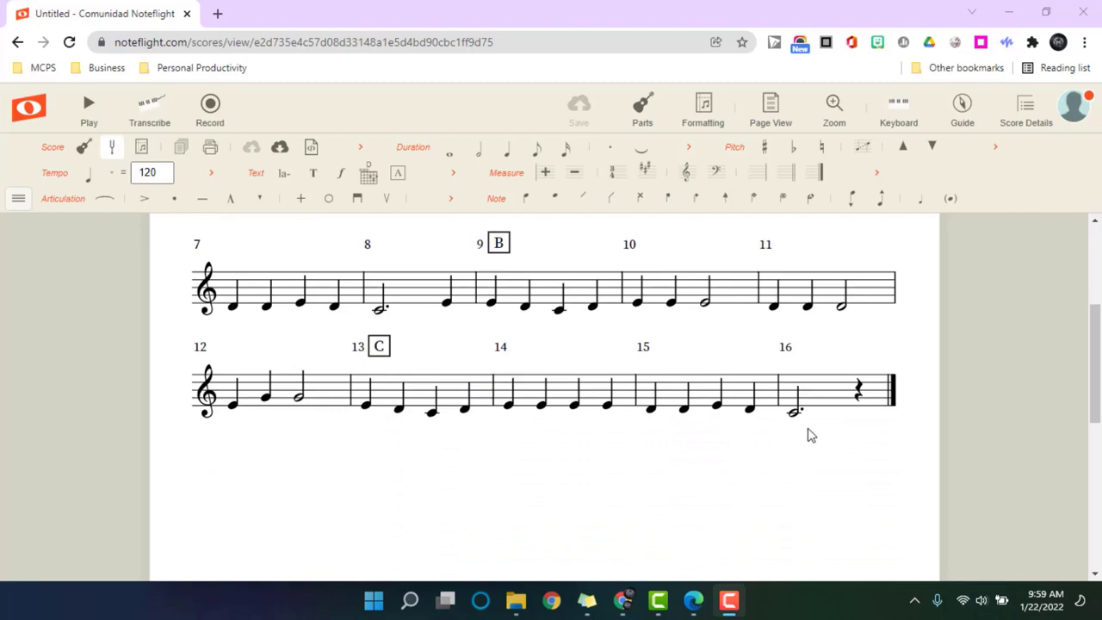
Play back the finished example score from its first measure
scroll(807, 434, "up", 3)
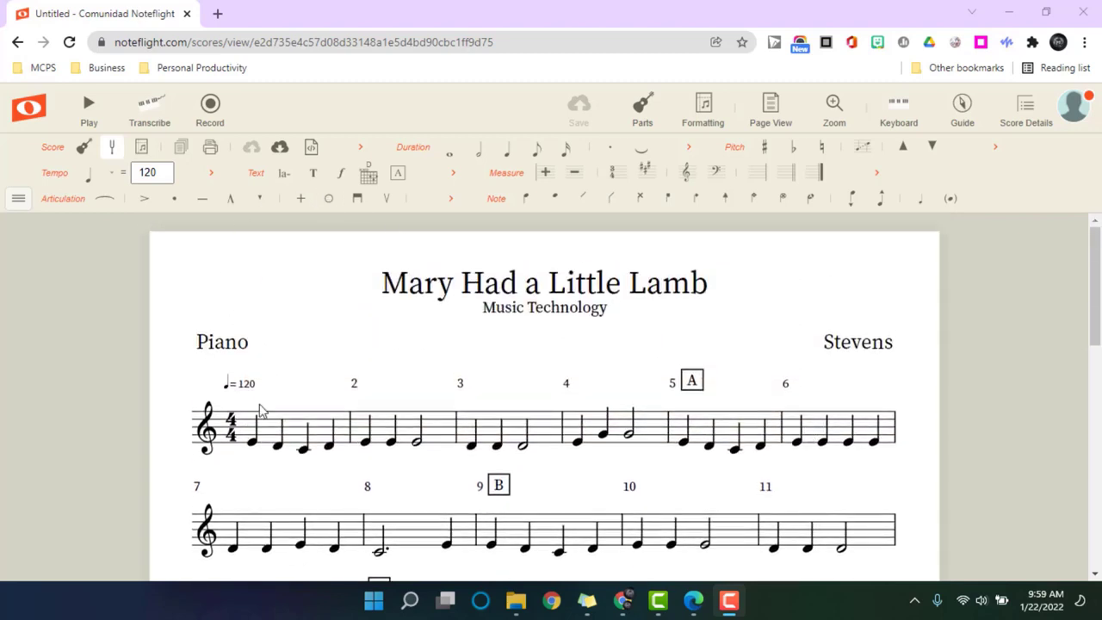
left_click(245, 436)
left_click(244, 436)
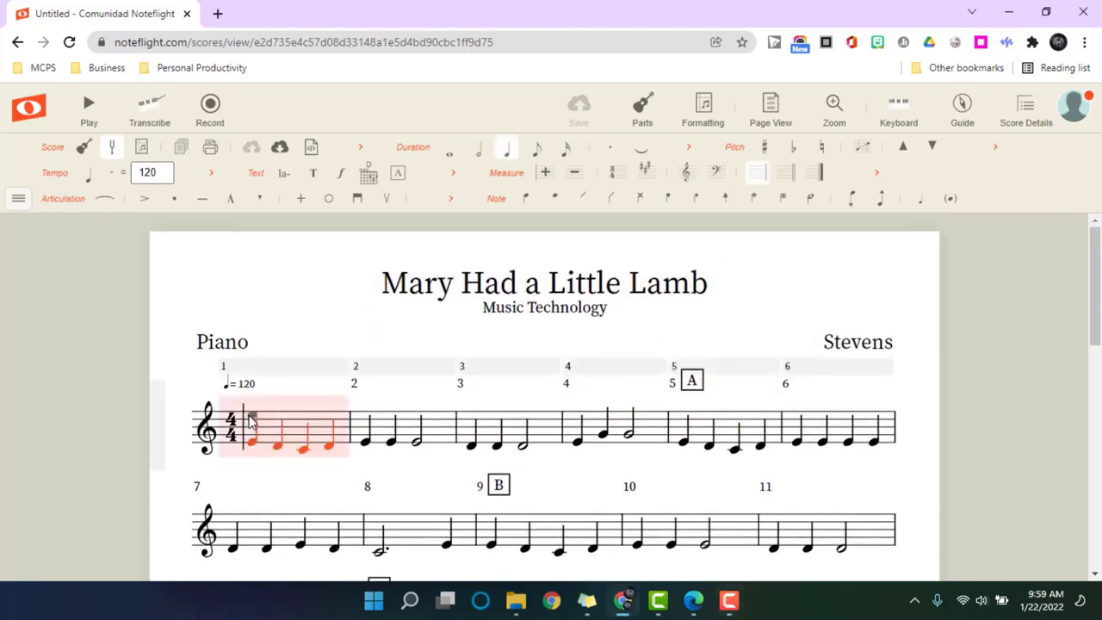
left_click(86, 106)
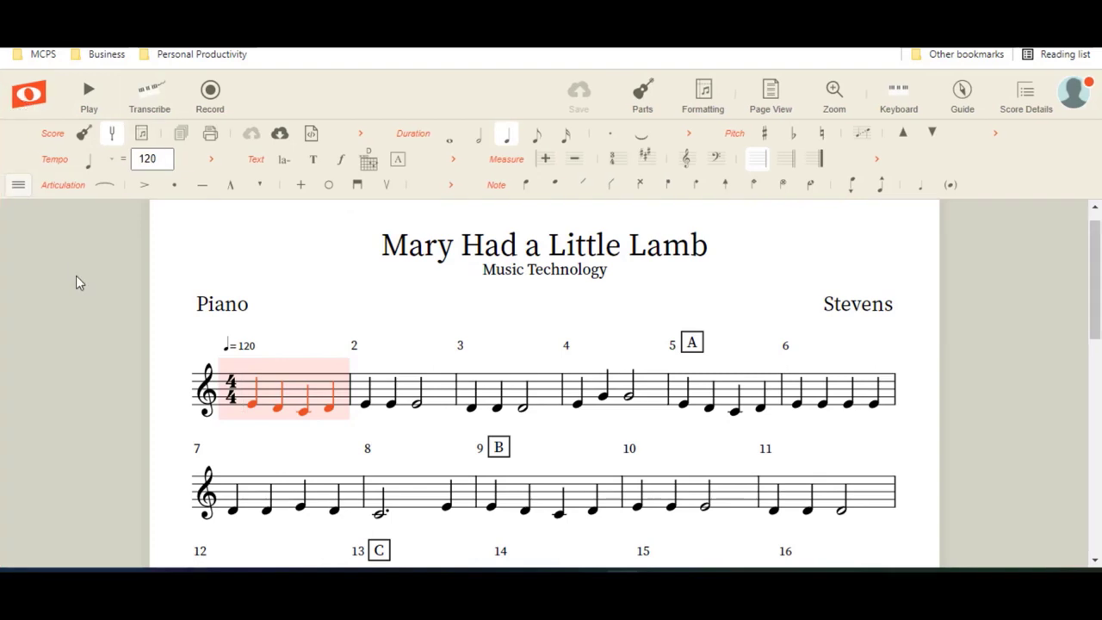
Create a new blank score and enter the composer's name
left_click(34, 104)
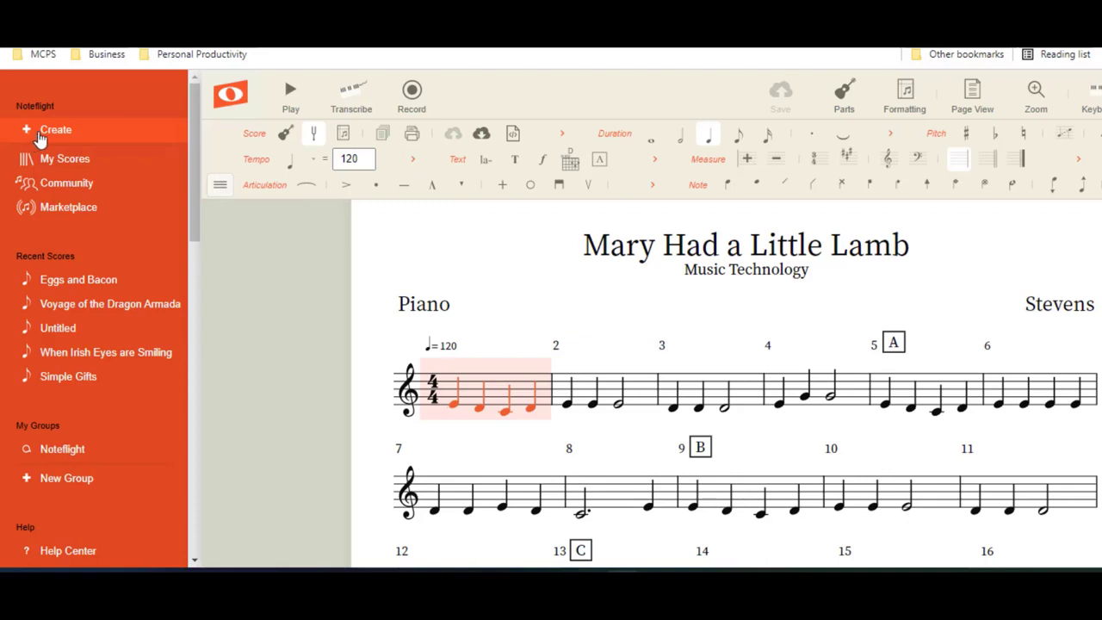
left_click(52, 131)
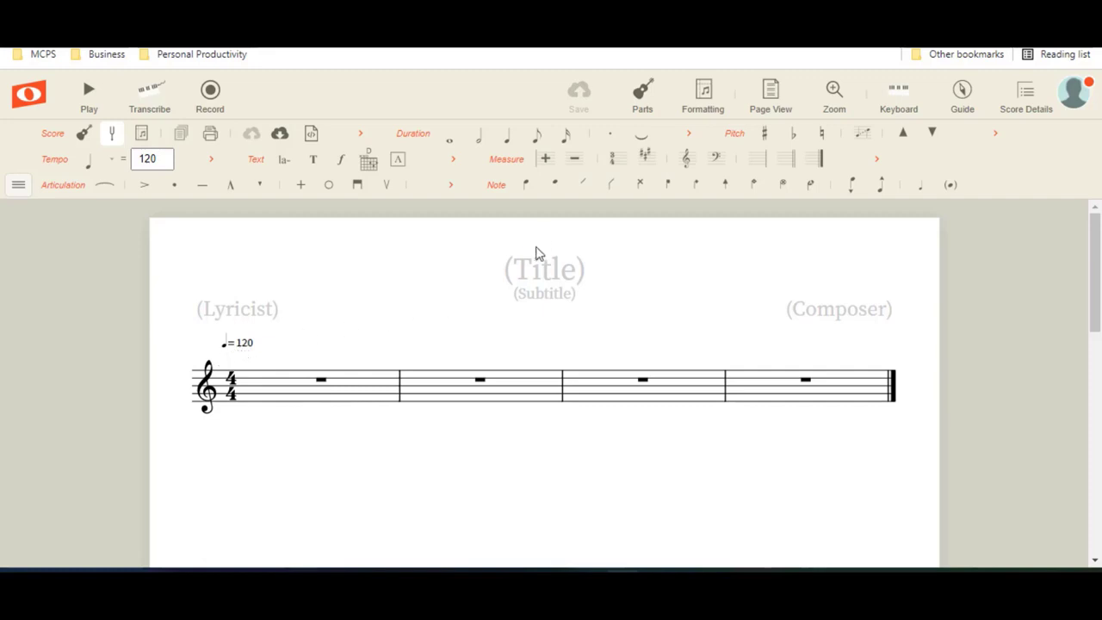
left_click(822, 316)
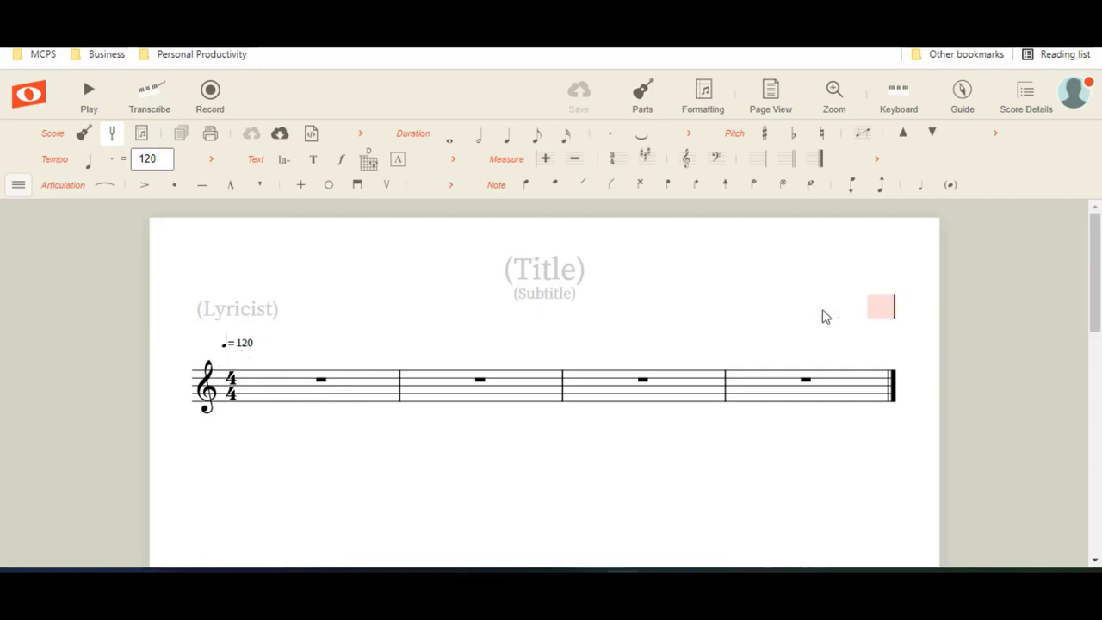
type("Stevens")
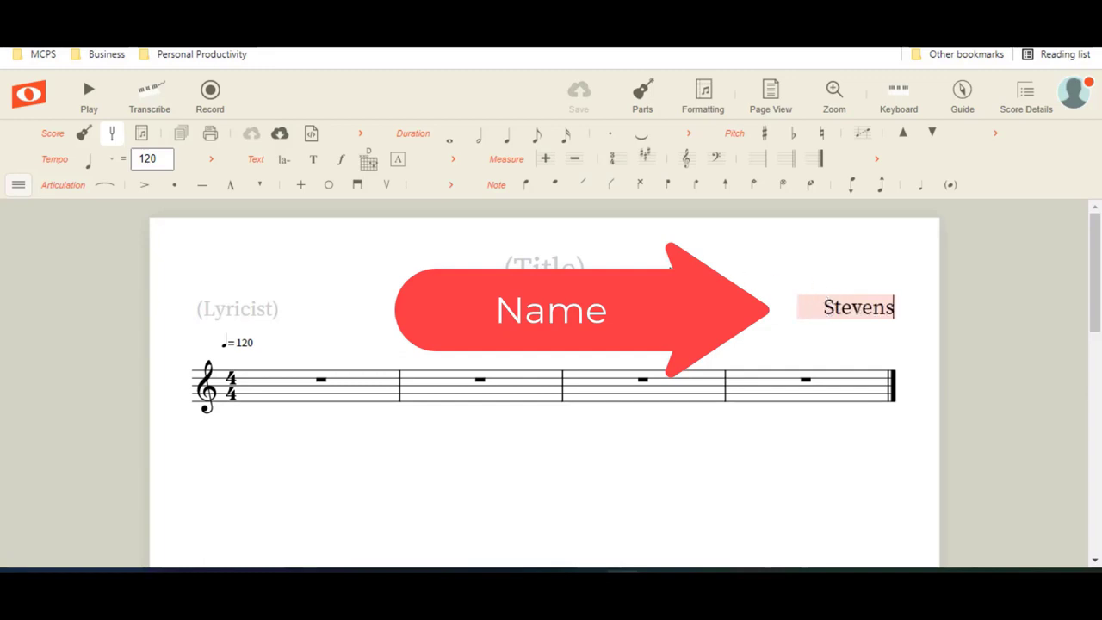
Title the score "Mary Had a Little Lamb"
left_click(549, 269)
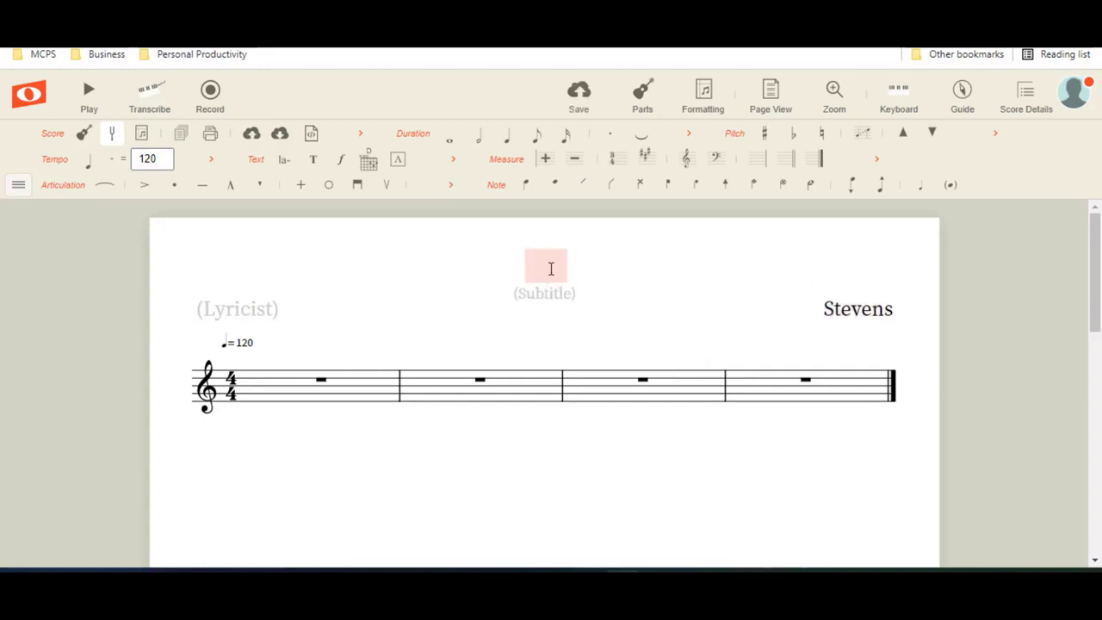
type("Mary H")
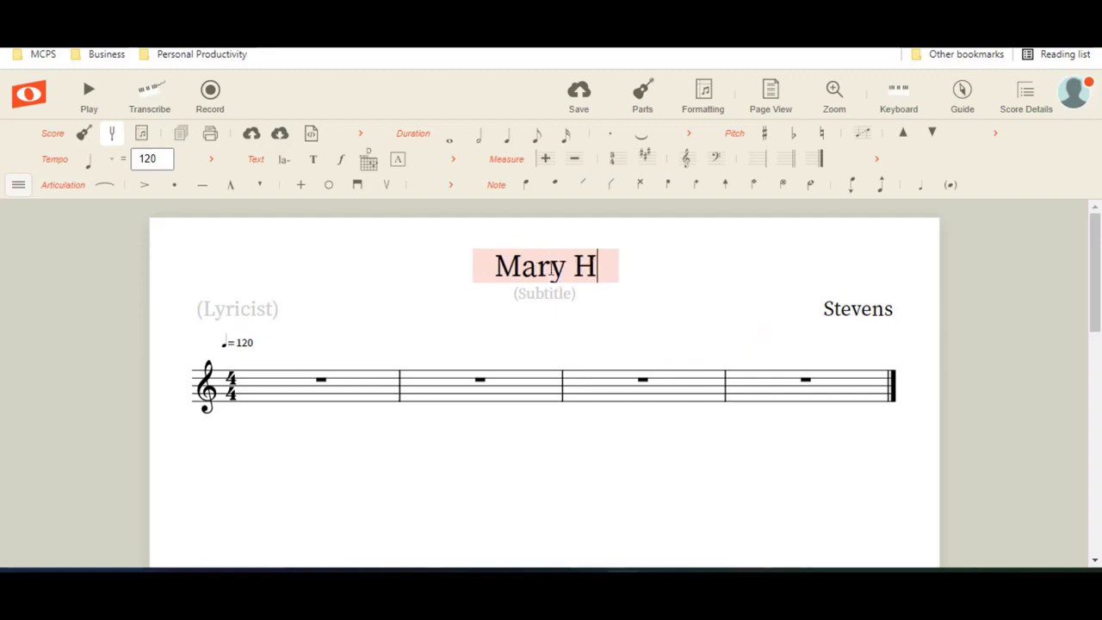
type("ad a Litt")
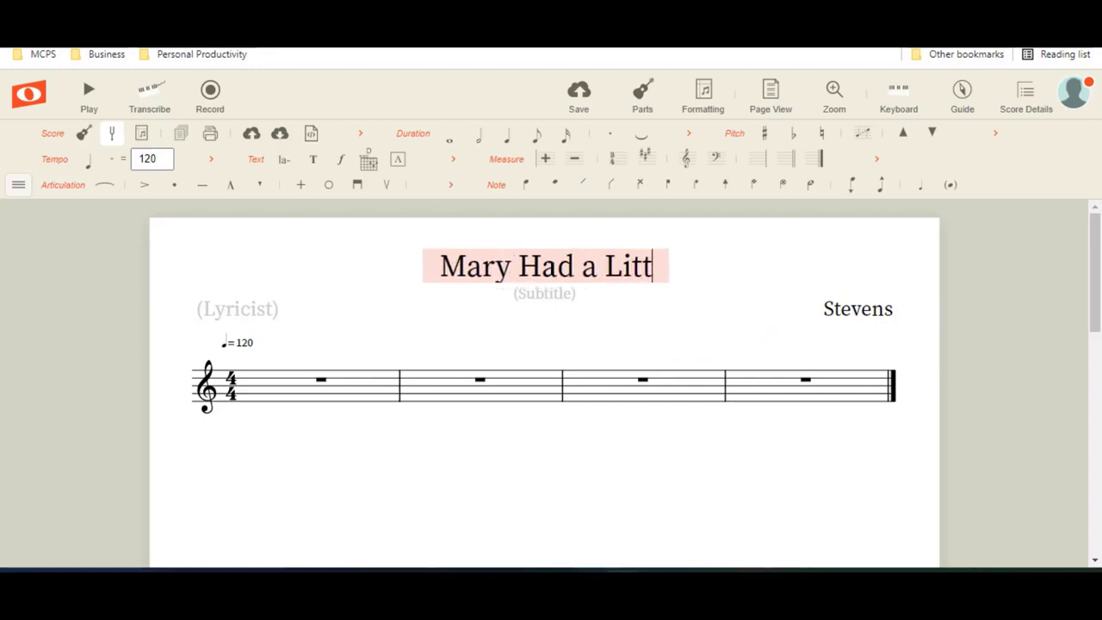
type("le Lam")
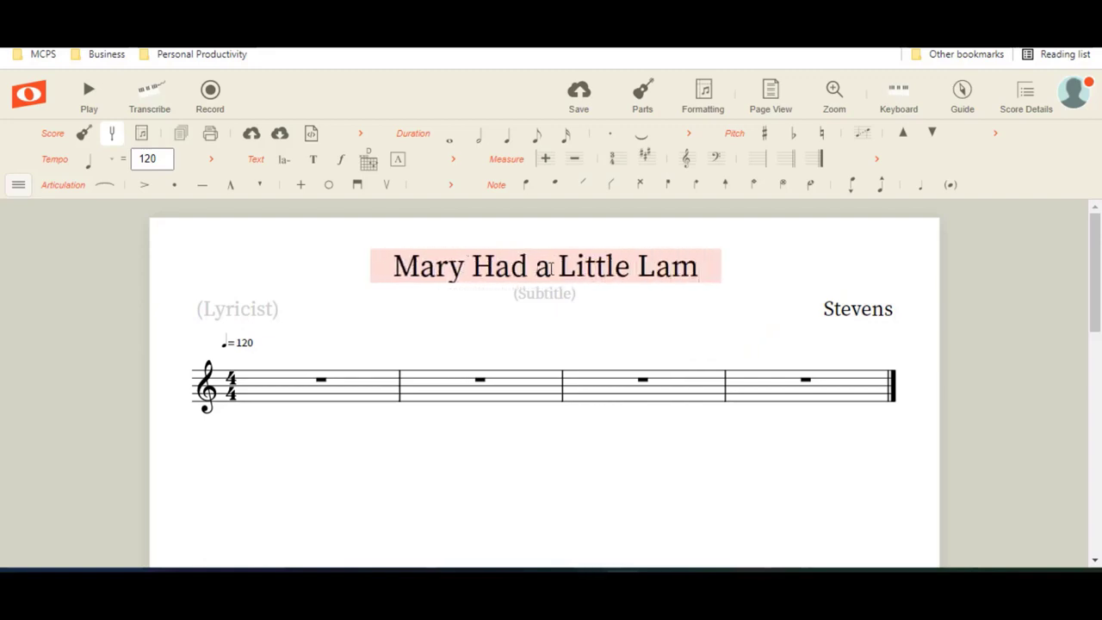
type("b")
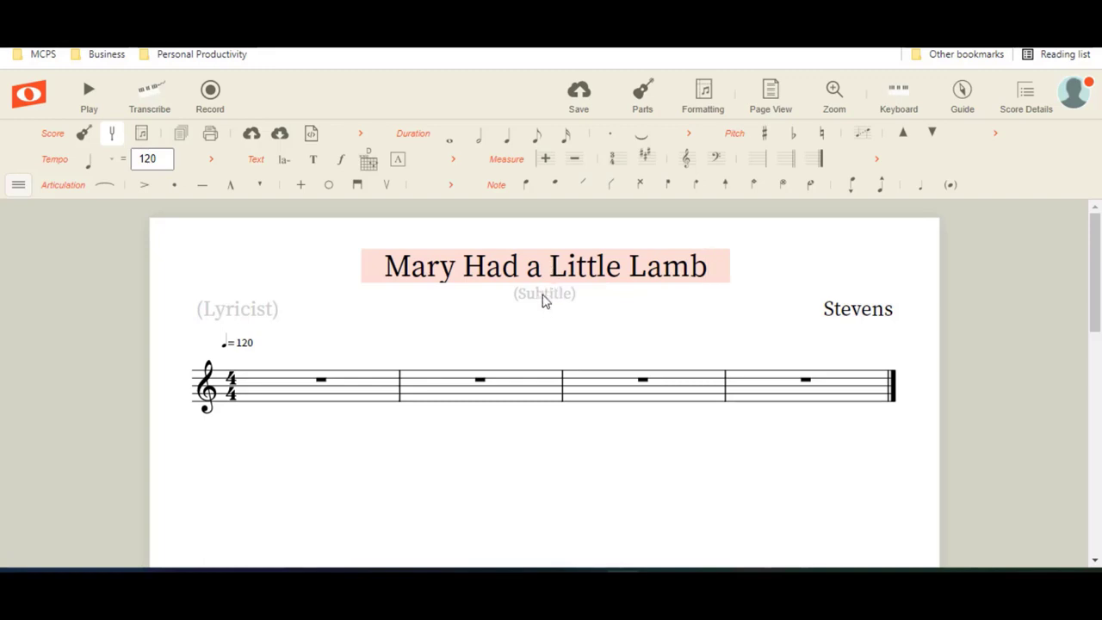
Enter "Music Technology" as the score's subtitle
left_click(545, 293)
type("Musi")
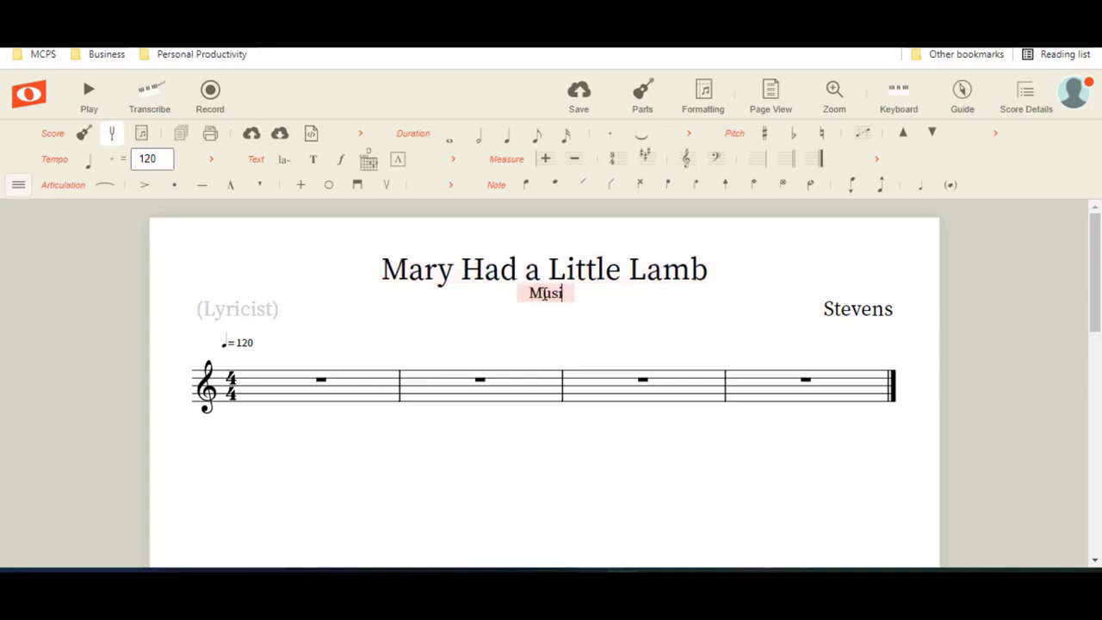
type("c Te")
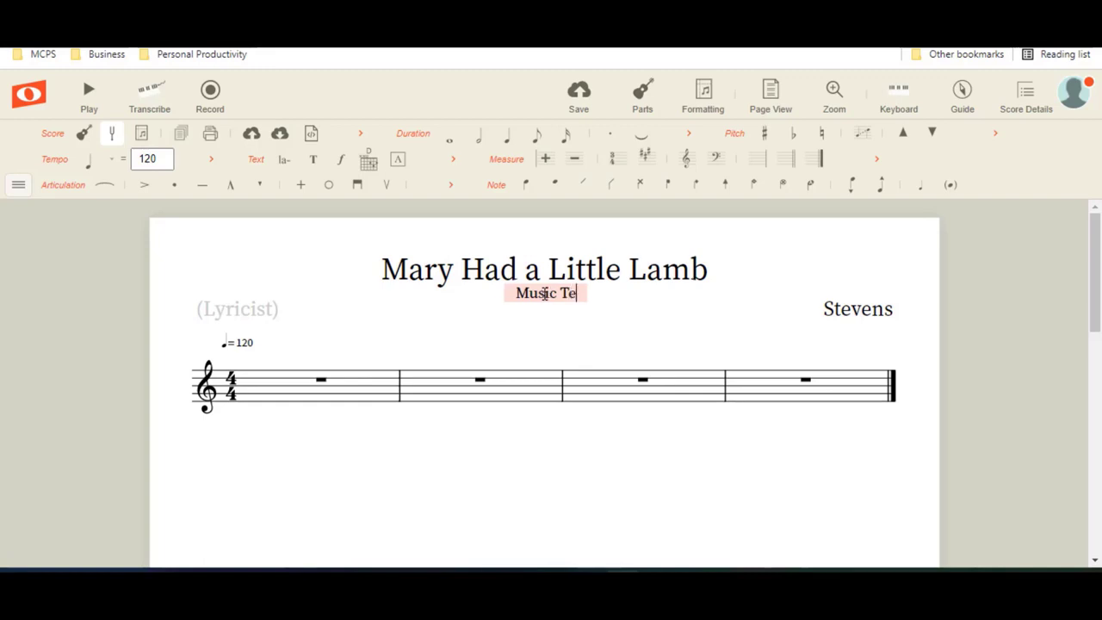
type("chnology")
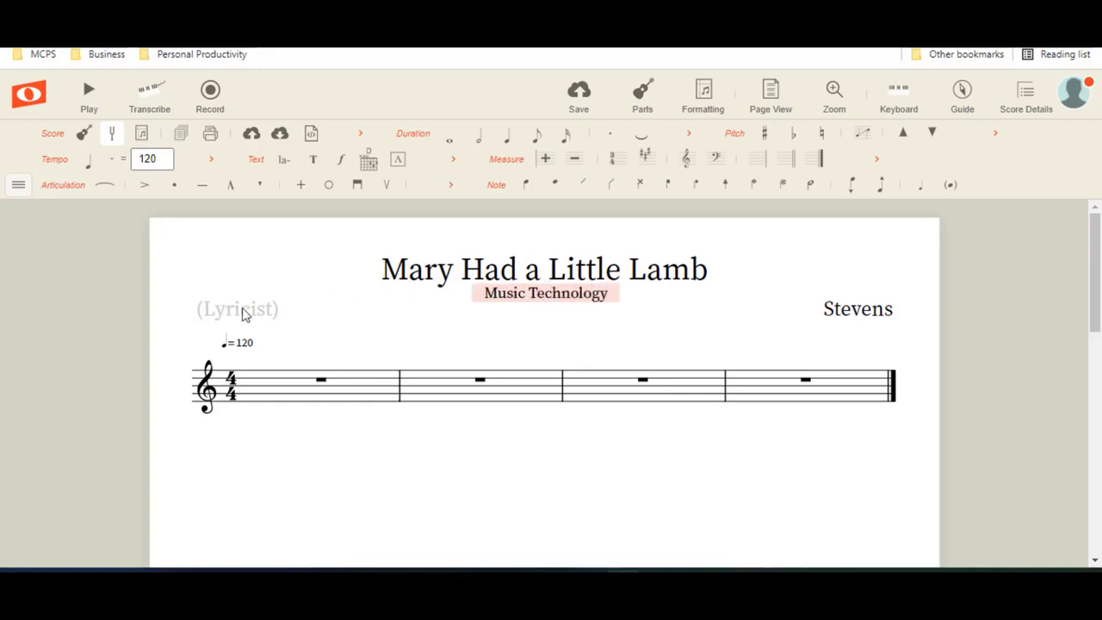
key("Return")
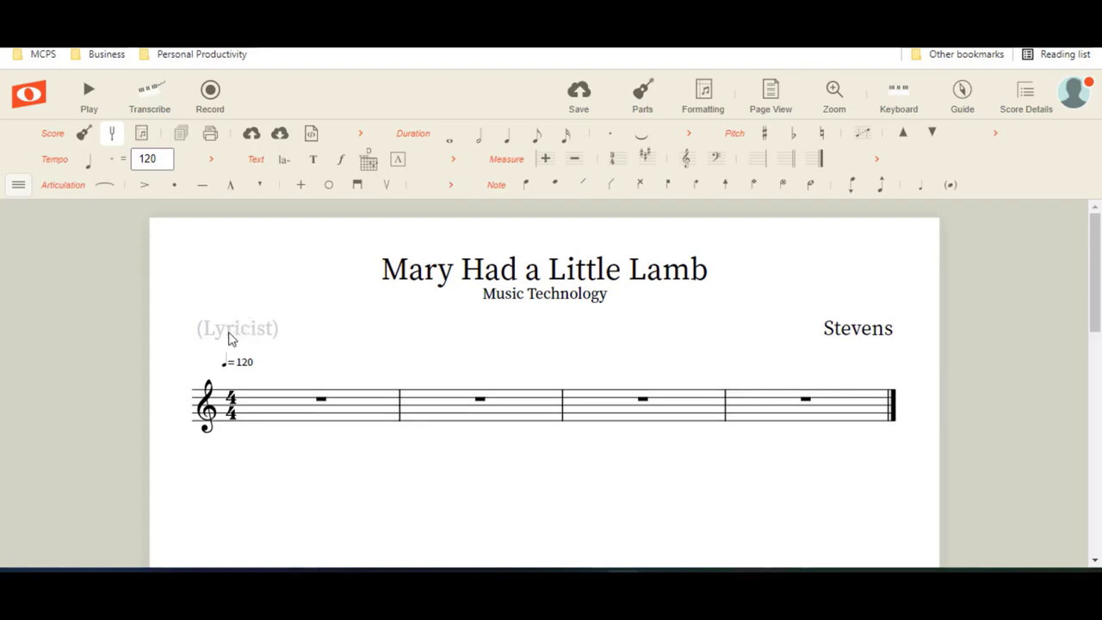
Replace the lyricist placeholder with the instrument name "Piano"
left_click(234, 332)
type("Piano")
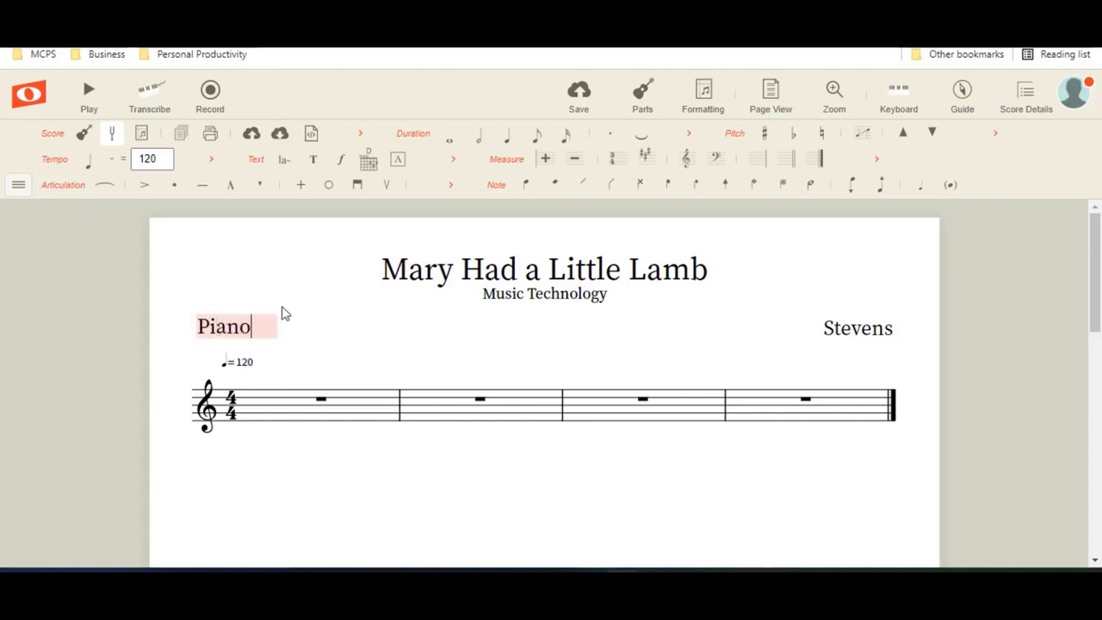
left_click(927, 439)
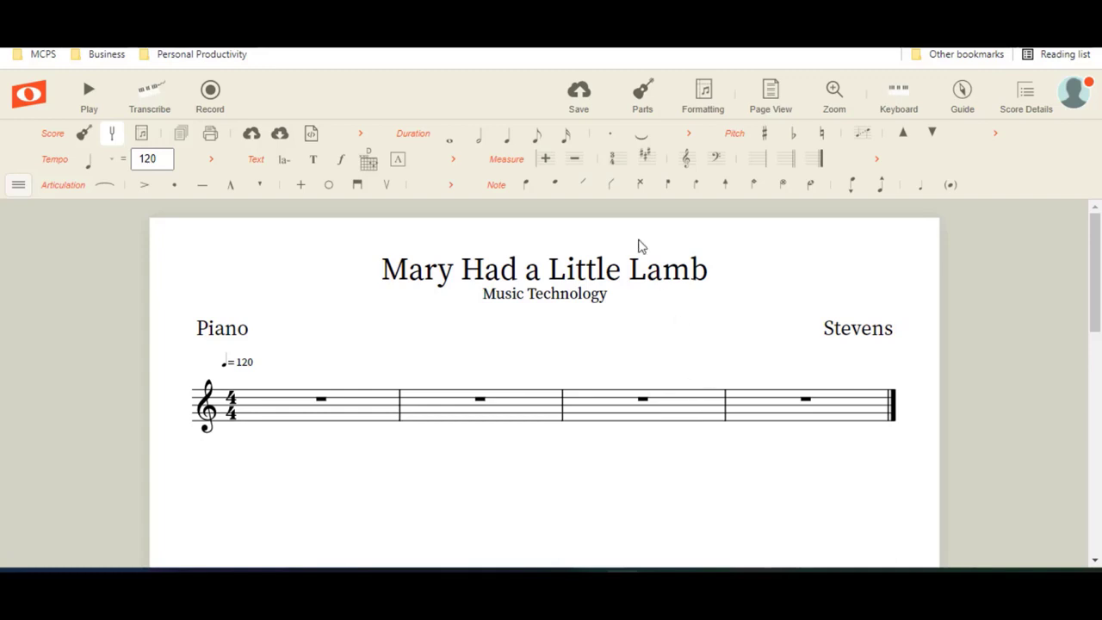
Add twelve empty measures to extend the score to 16 measures, and clear the selection
left_click(547, 160)
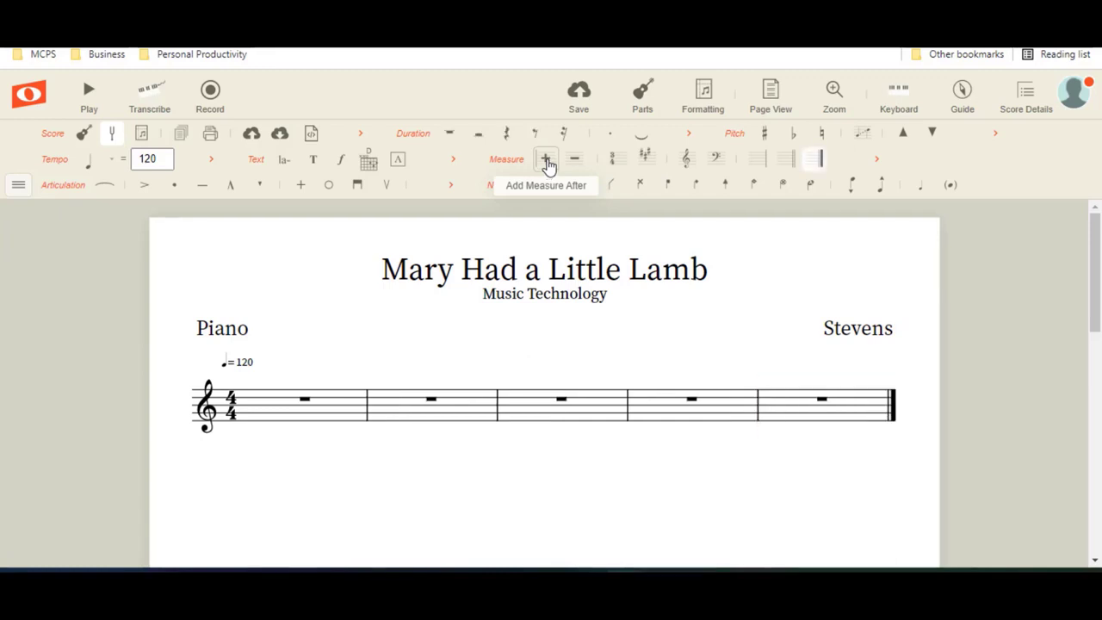
left_click(546, 160)
left_click(547, 160)
left_click(547, 160)
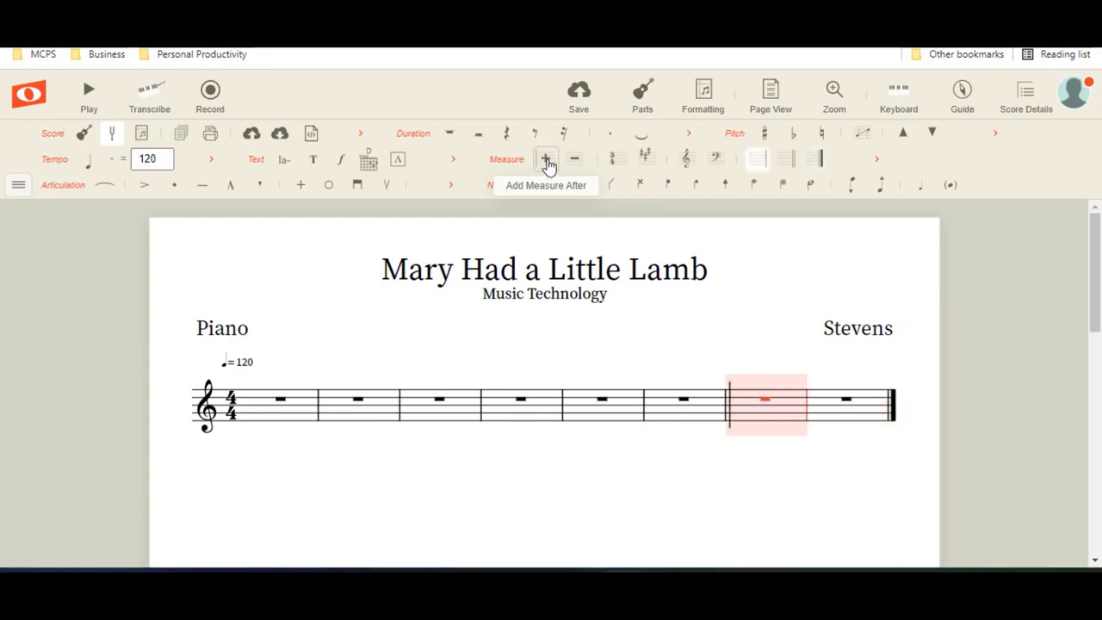
left_click(547, 160)
left_click(546, 160)
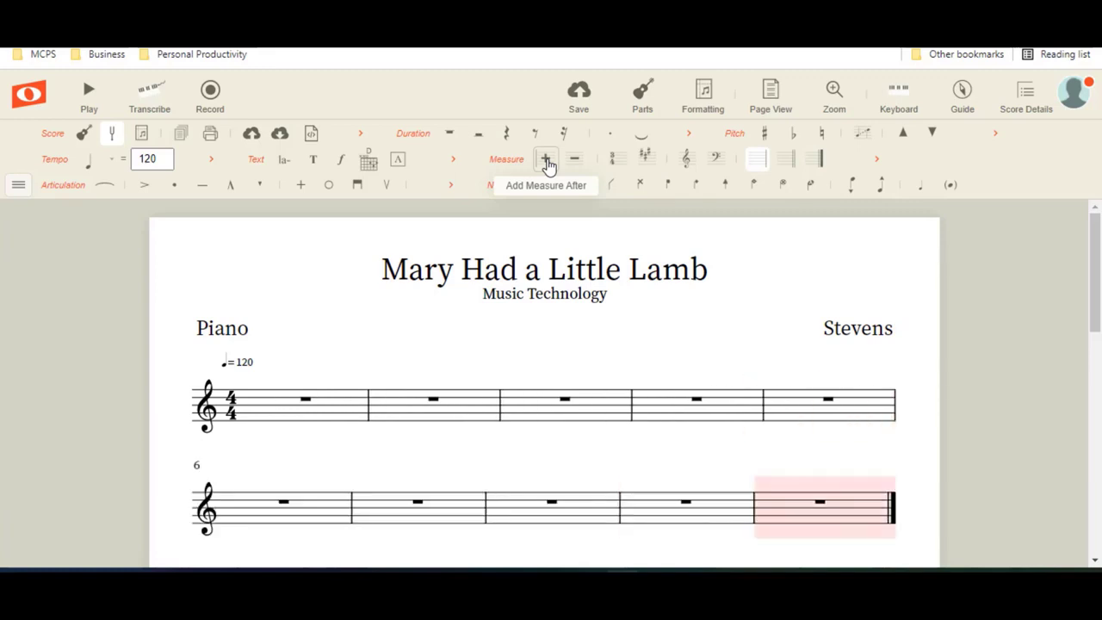
left_click(546, 160)
left_click(547, 160)
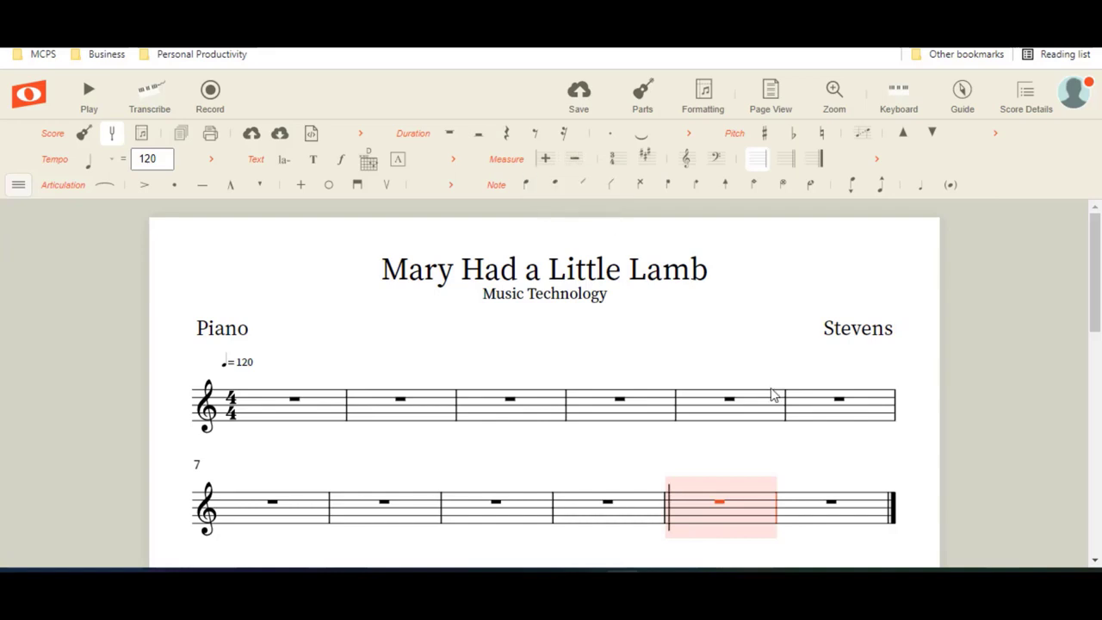
scroll(714, 453, "down", 1)
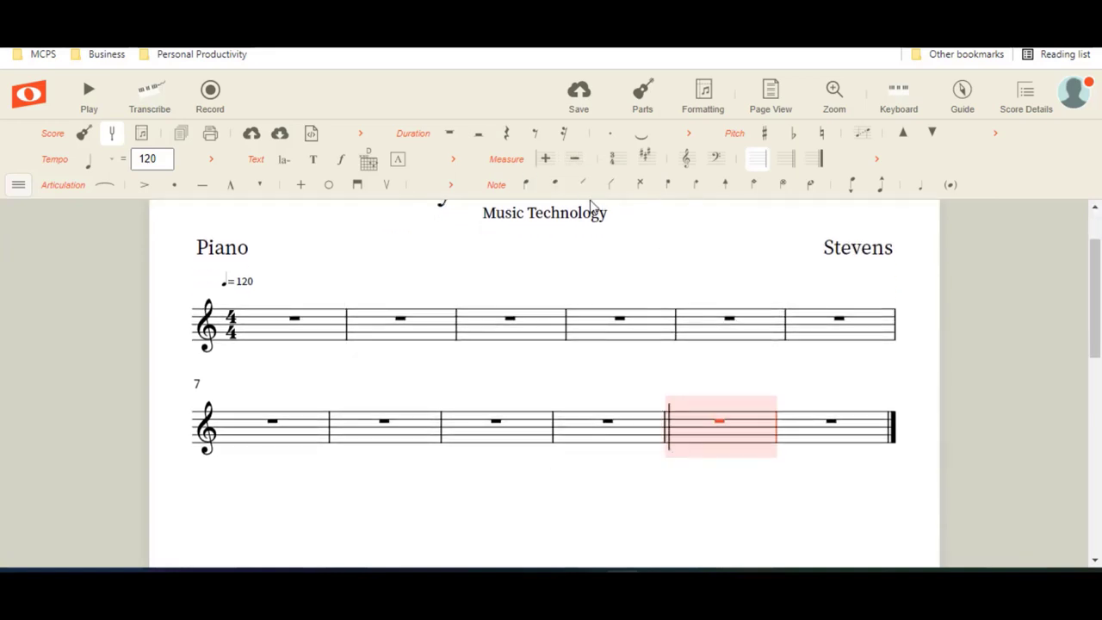
left_click(547, 160)
left_click(548, 160)
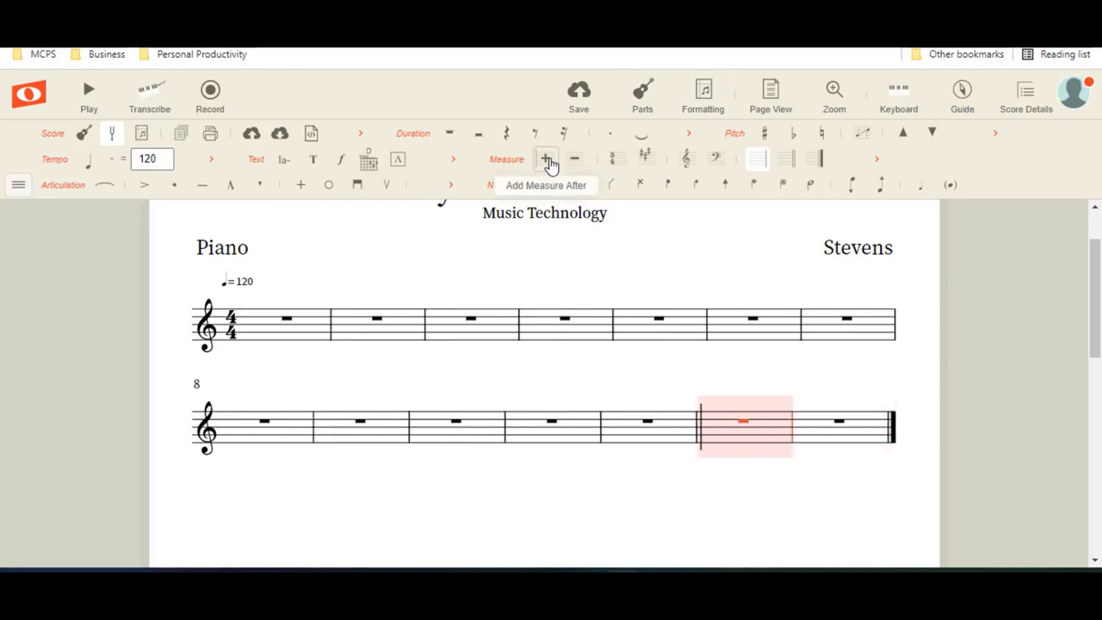
left_click(548, 160)
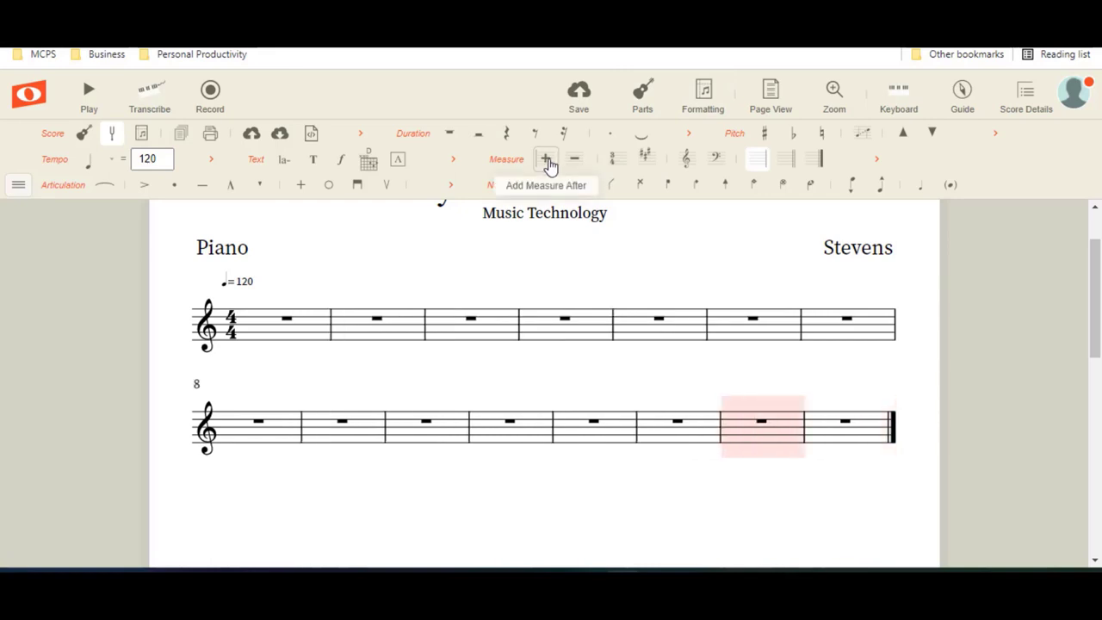
left_click(548, 160)
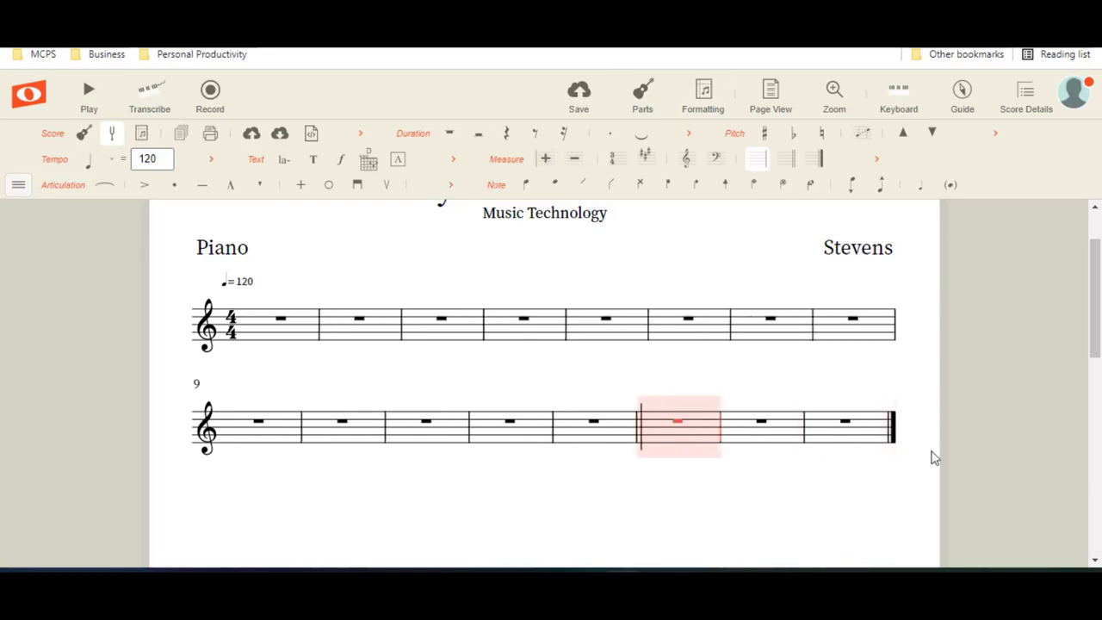
left_click(911, 376)
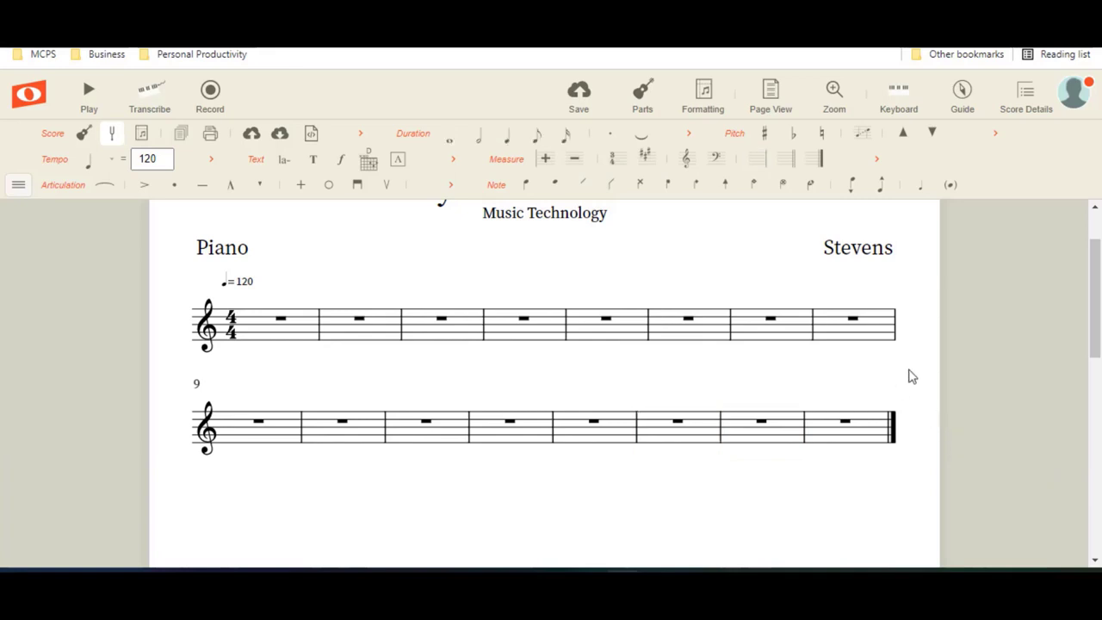
Show bar numbers above every measure in the full score's general formatting and close the formatting settings
scroll(911, 377, "up", 1)
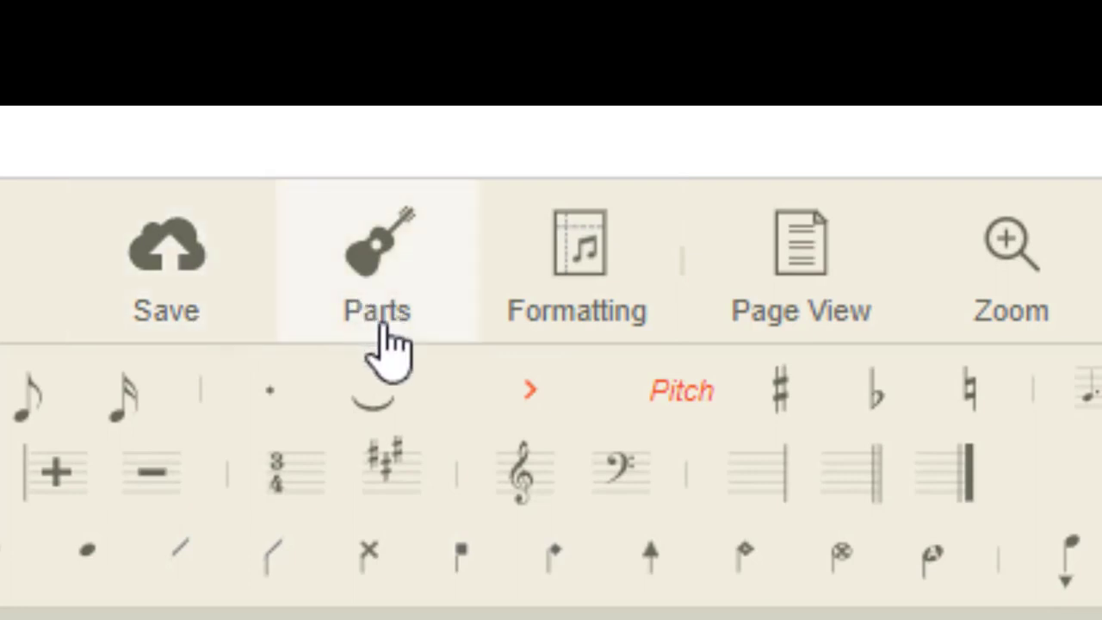
left_click(611, 293)
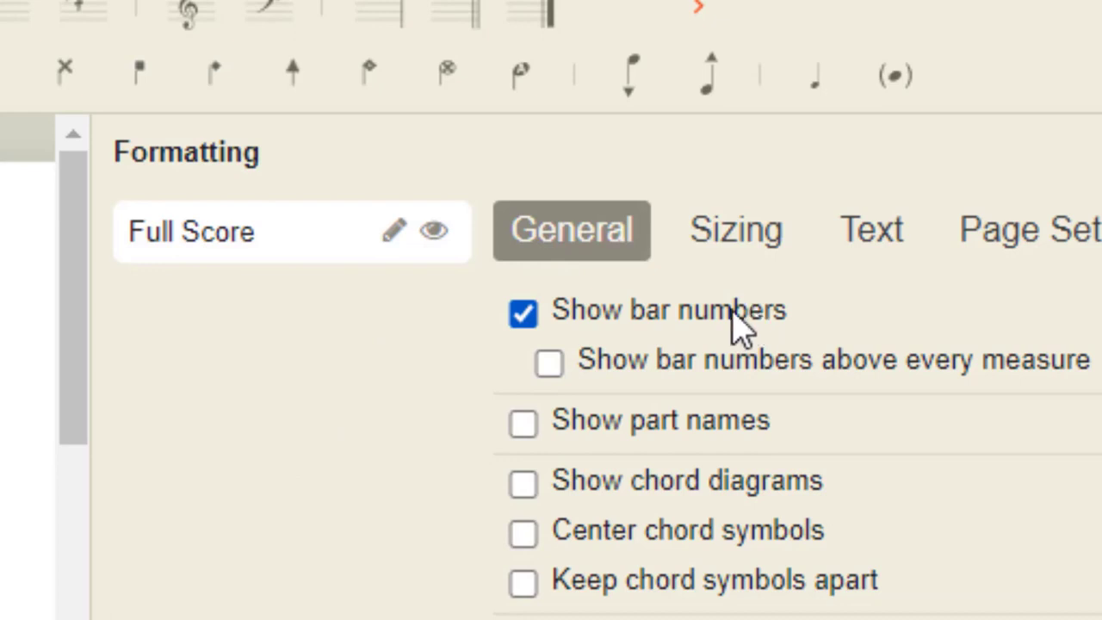
left_click(551, 365)
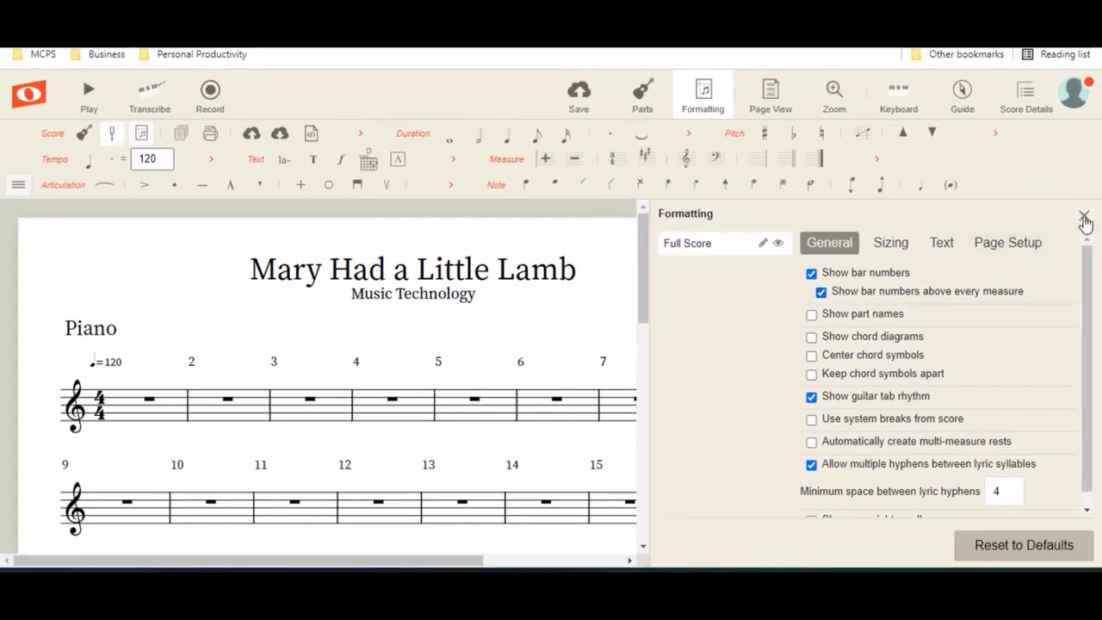
left_click(1084, 217)
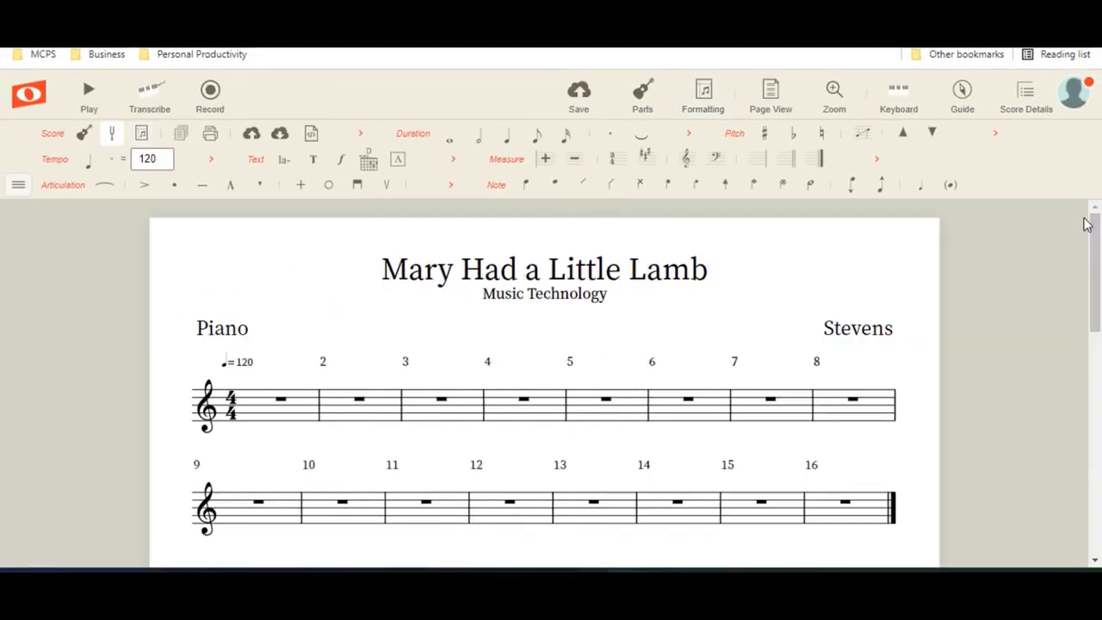
Save the prepared 16-measure score
scroll(936, 410, "down", 1)
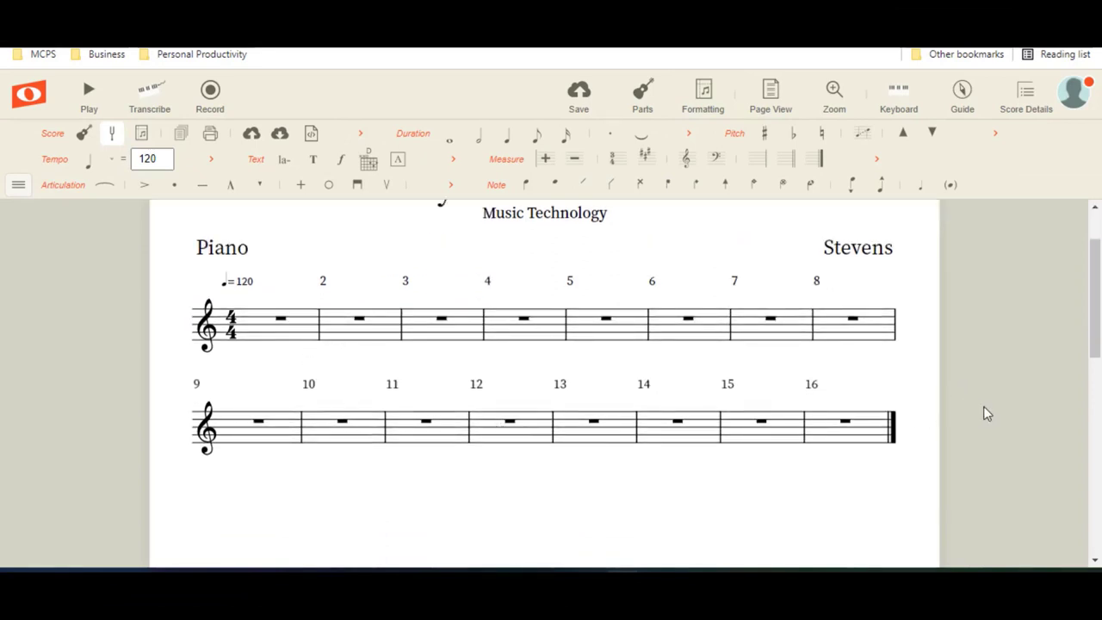
scroll(1034, 410, "up", 1)
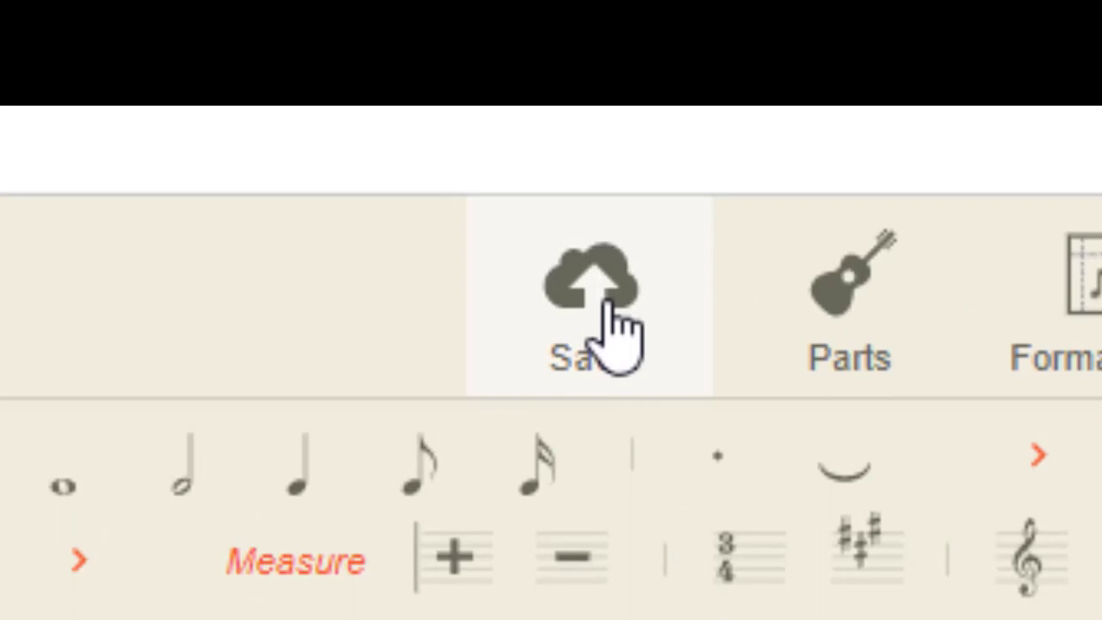
left_click(610, 303)
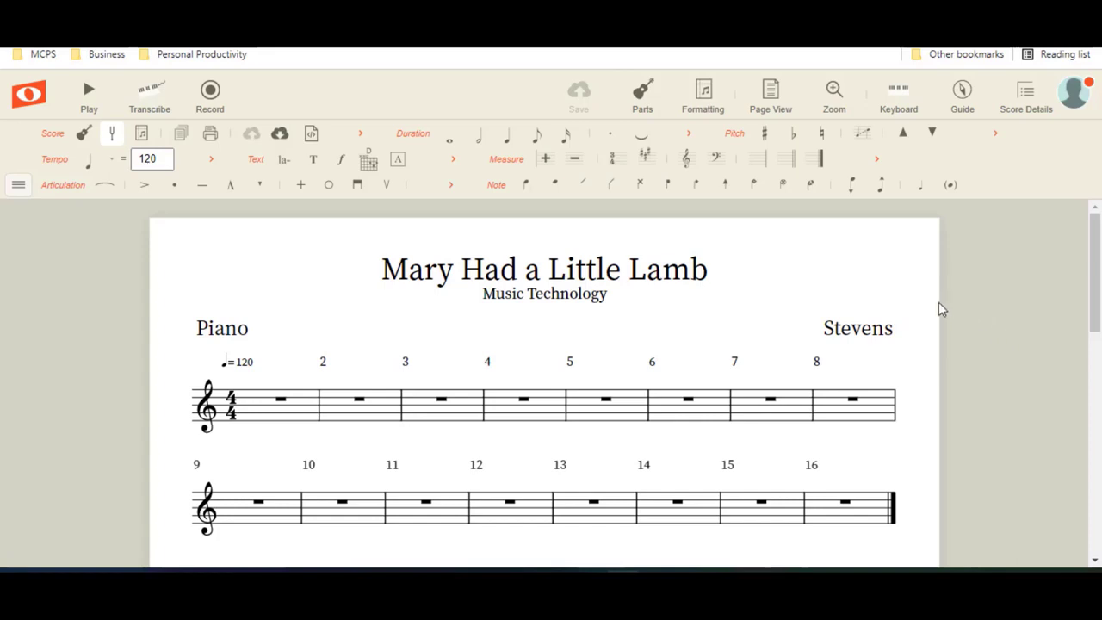
scroll(926, 308, "down", 1)
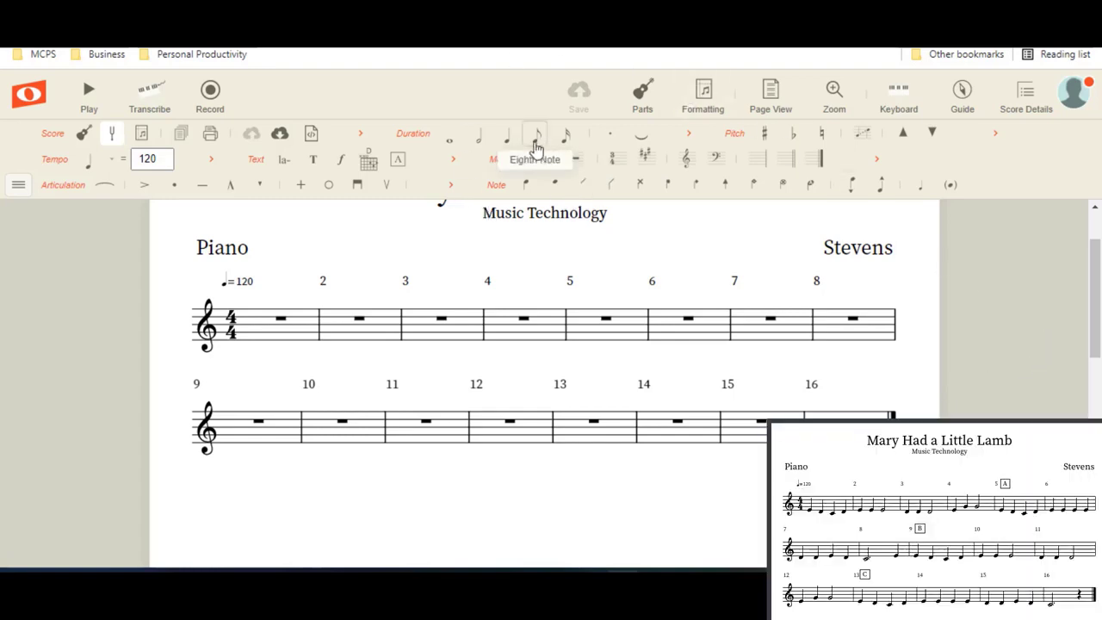
Fill measure 1 with the quarter notes E4, D4, C4 and D4
left_click(254, 328)
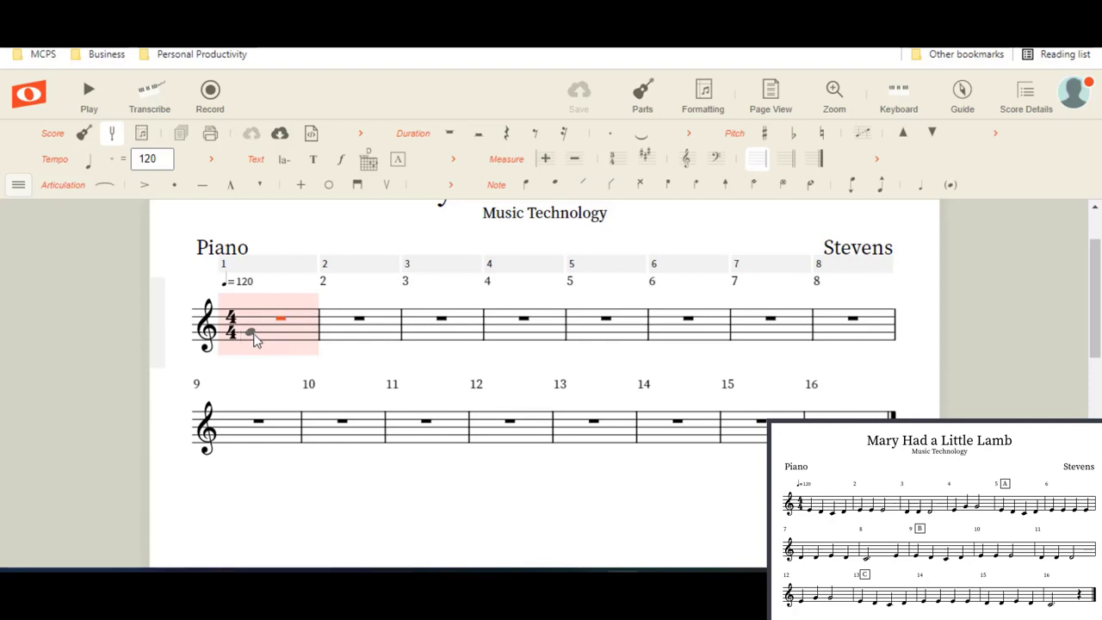
left_click(253, 345)
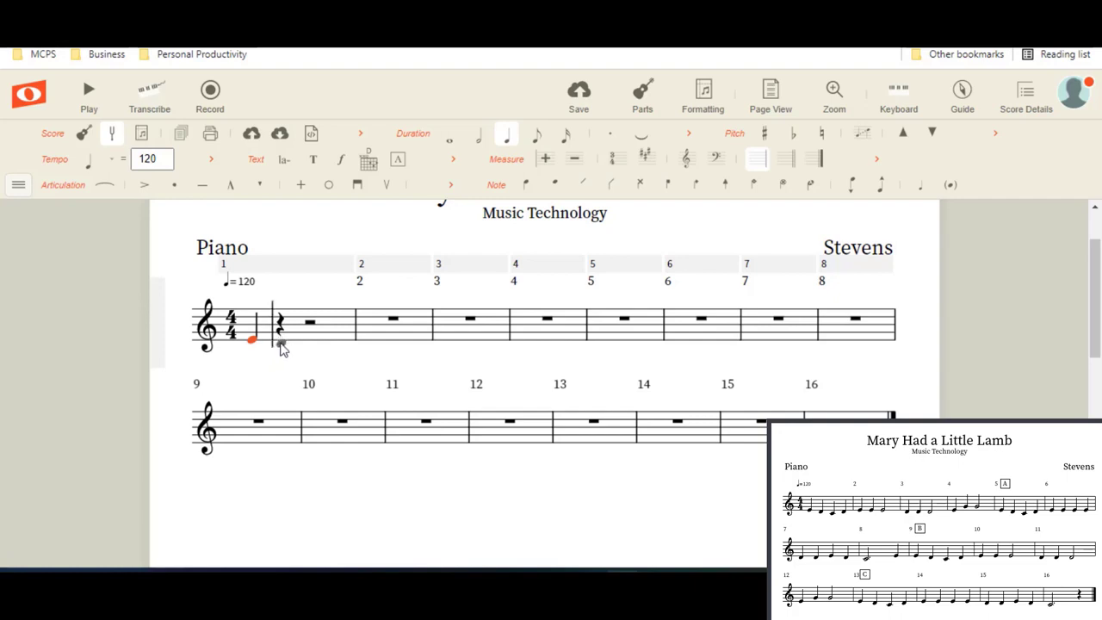
left_click(281, 344)
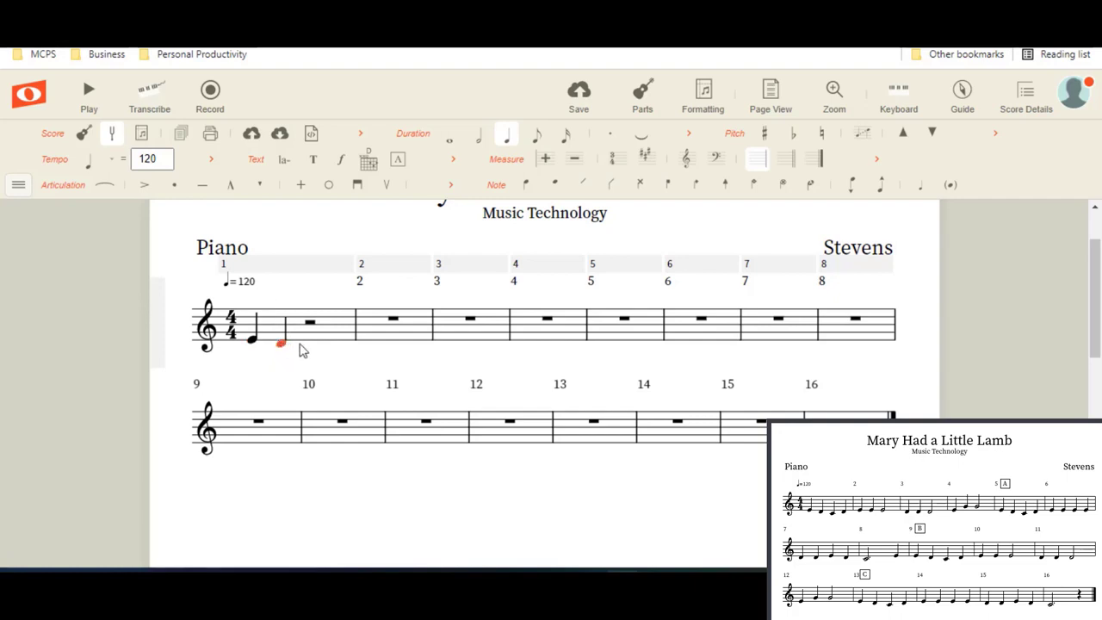
left_click(310, 348)
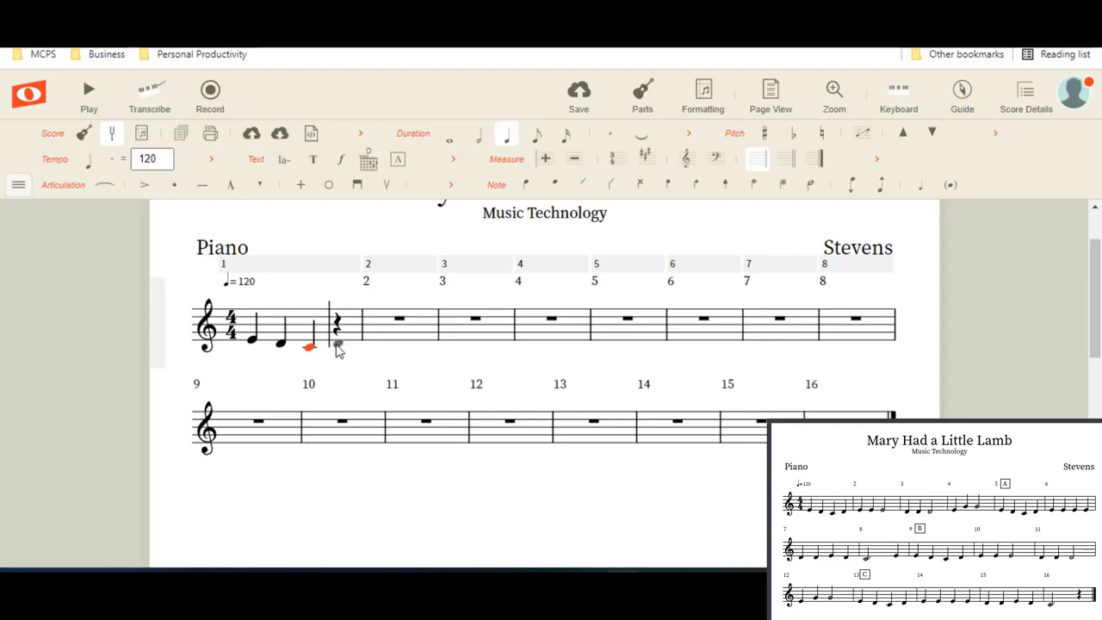
left_click(336, 344)
Fill measure 2 with two quarter notes and one half note, all on E4
left_click(389, 338)
left_click(413, 340)
left_click(447, 340)
left_click(479, 134)
Fill measure 3 with two quarter notes and one half note, all on D4
left_click(496, 344)
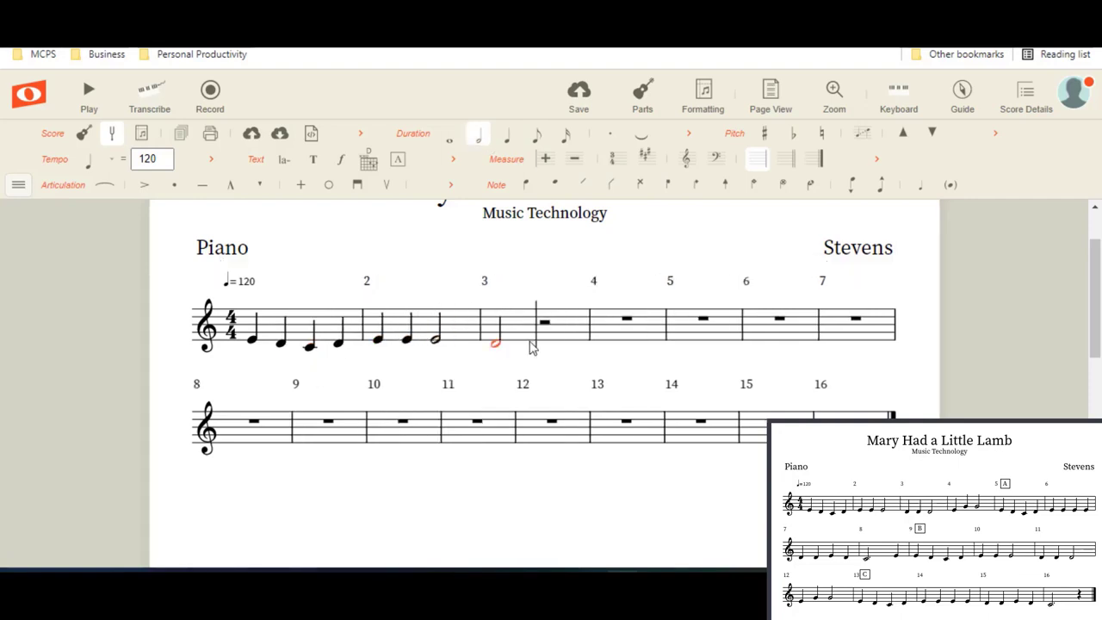
left_click(506, 134)
left_click(523, 345)
left_click(550, 344)
left_click(478, 134)
Fill measure 4 with quarter notes E4 and G4 followed by a half note G4
left_click(609, 341)
left_click(506, 134)
left_click(617, 332)
left_click(643, 332)
left_click(478, 134)
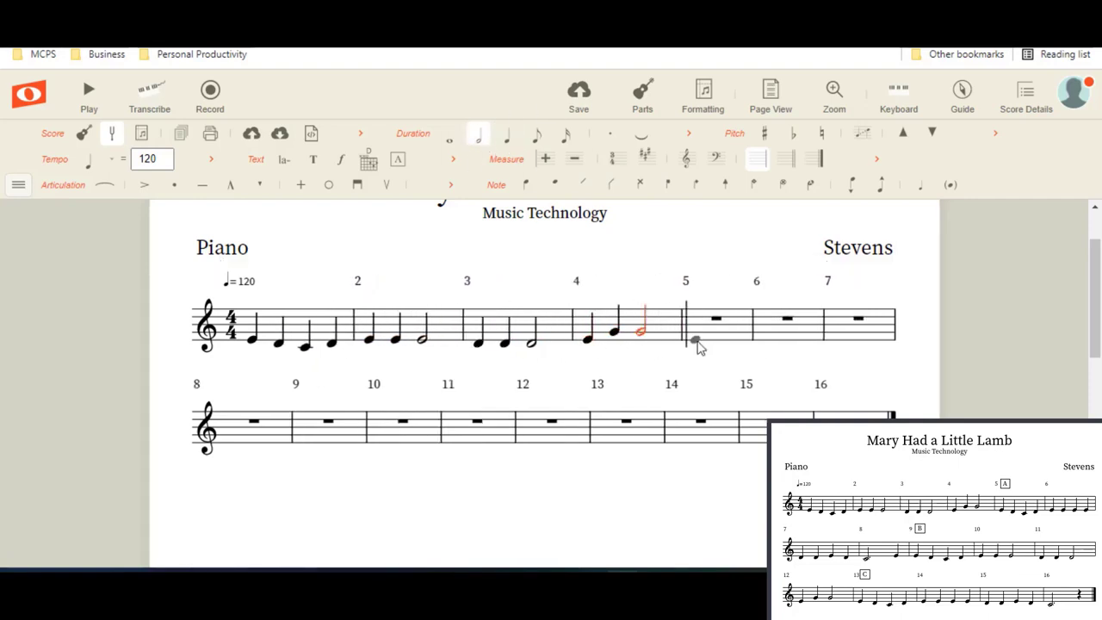
Fill measure 5 with the quarter notes E4, D4, C4, D4 and measure 6 with four quarter notes on E4
left_click(695, 341)
left_click(701, 345)
left_click(732, 348)
left_click(798, 345)
left_click(827, 341)
left_click(830, 341)
left_click(857, 341)
left_click(871, 341)
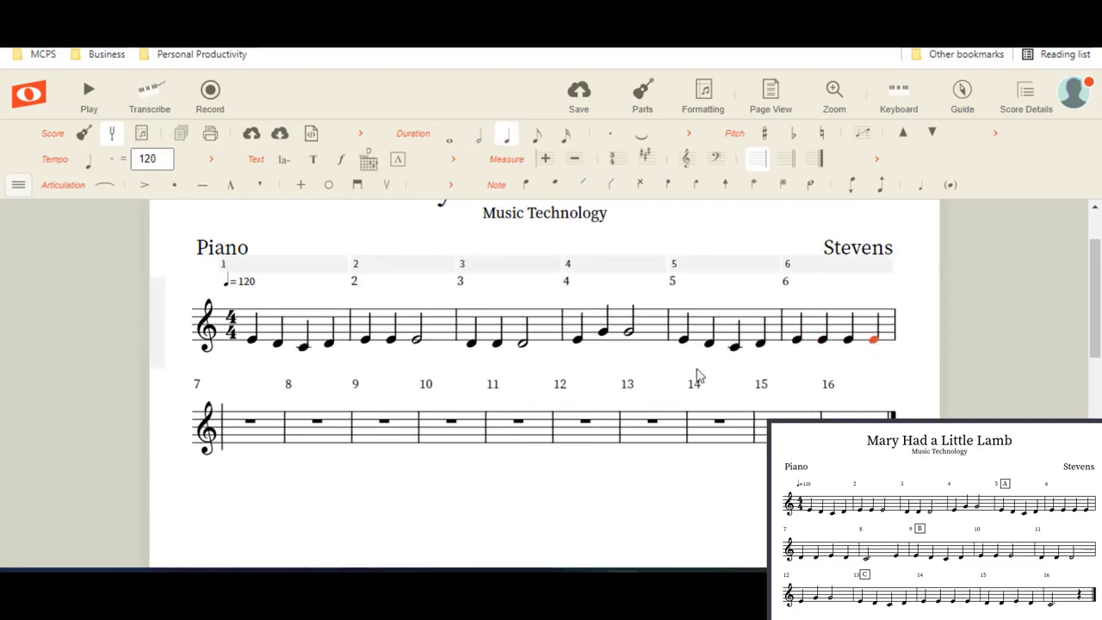
Fill measure 7 with the quarter notes D4, D4, E4 and D4
left_click(240, 447)
left_click(283, 447)
left_click(330, 441)
left_click(374, 446)
Enter a dotted half note C4 at the start of measure 8 and clear the selection
left_click(439, 447)
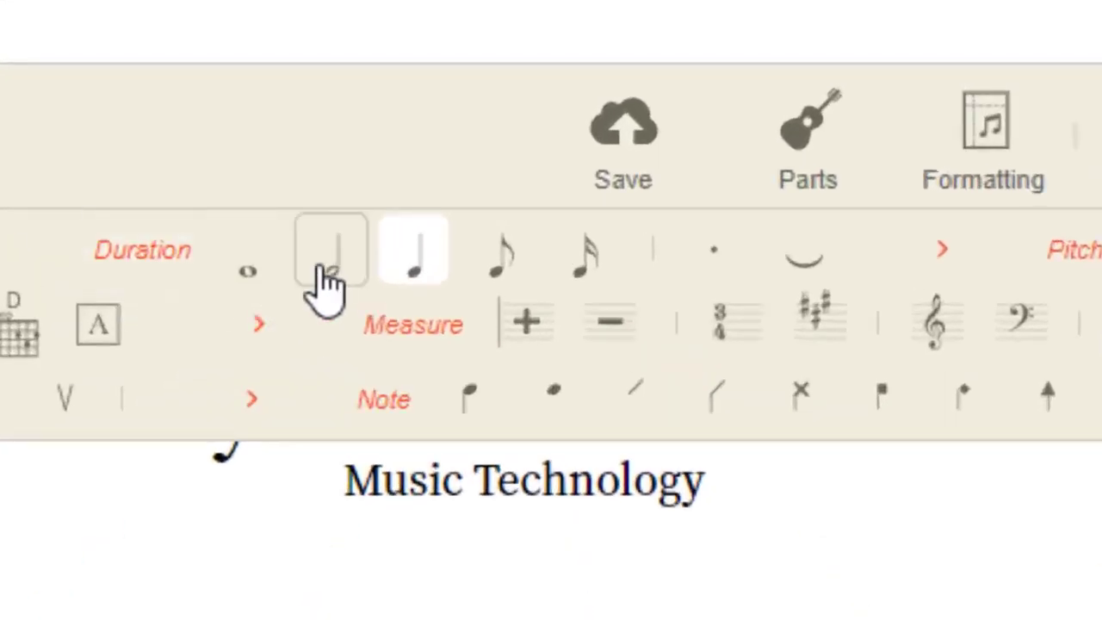
left_click(329, 274)
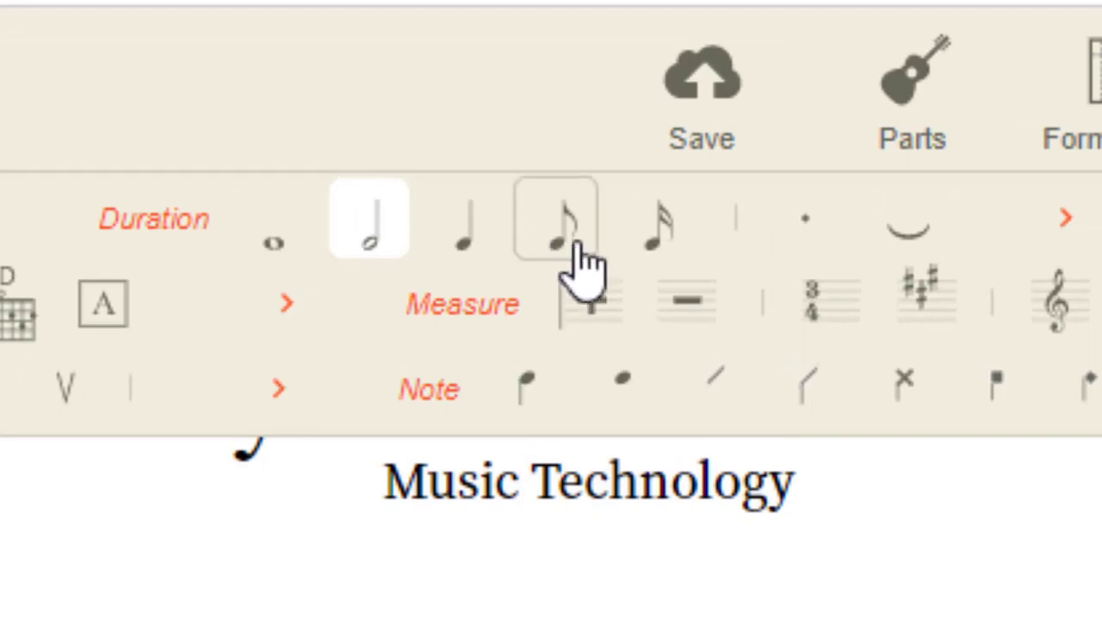
left_click(815, 234)
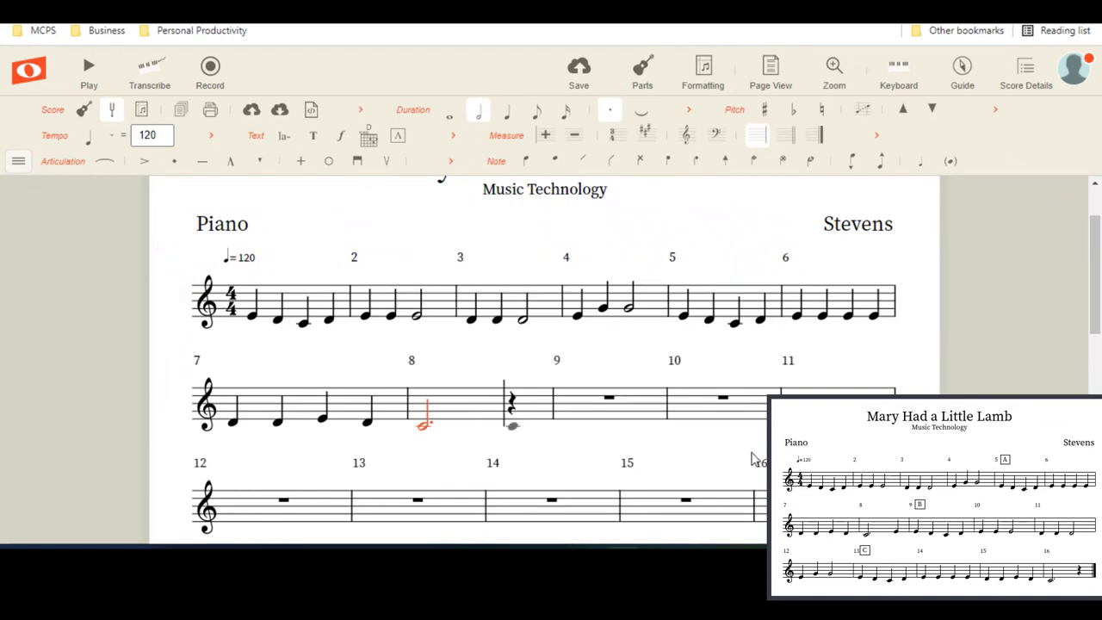
key("Escape")
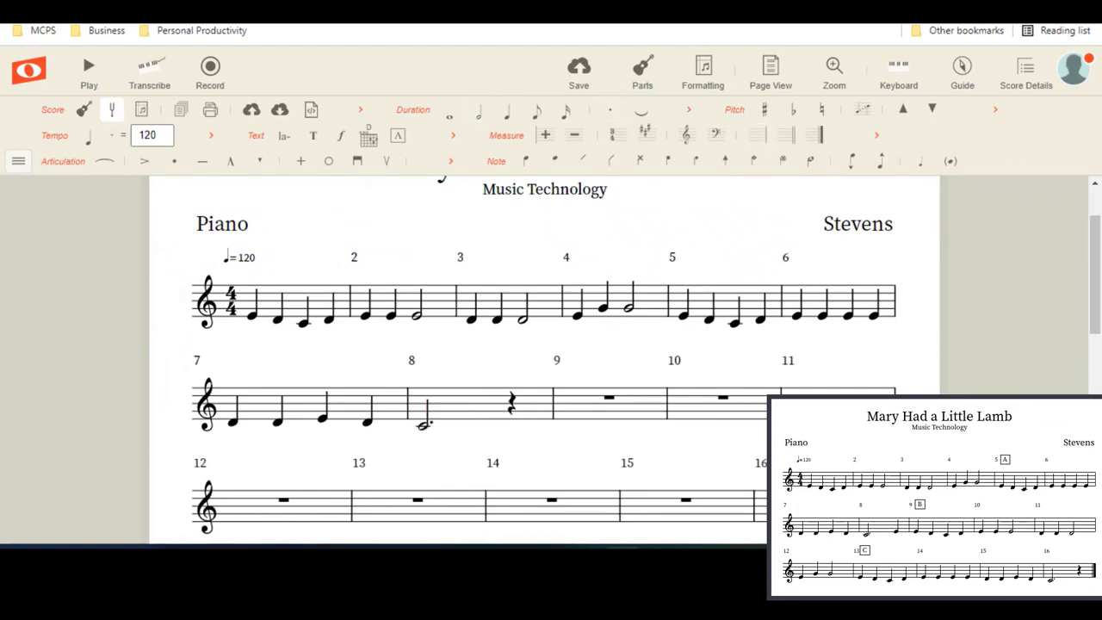
Enter a dotted half note C4 at the start of the final measure, 16, and save the score
scroll(516, 413, "down", 1)
left_click(765, 428)
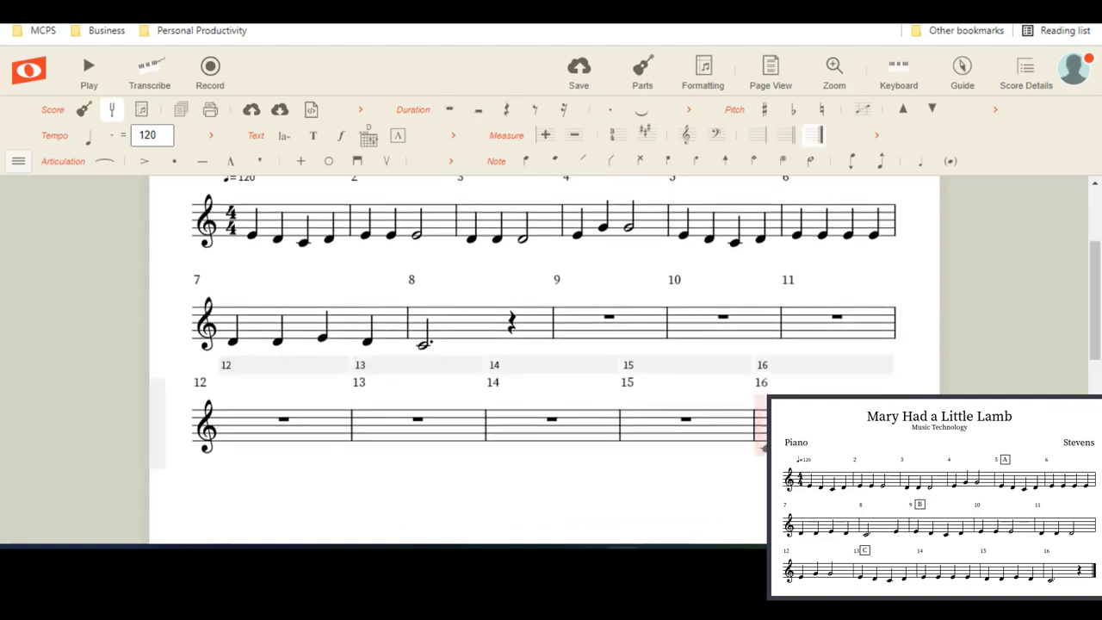
left_click(762, 448)
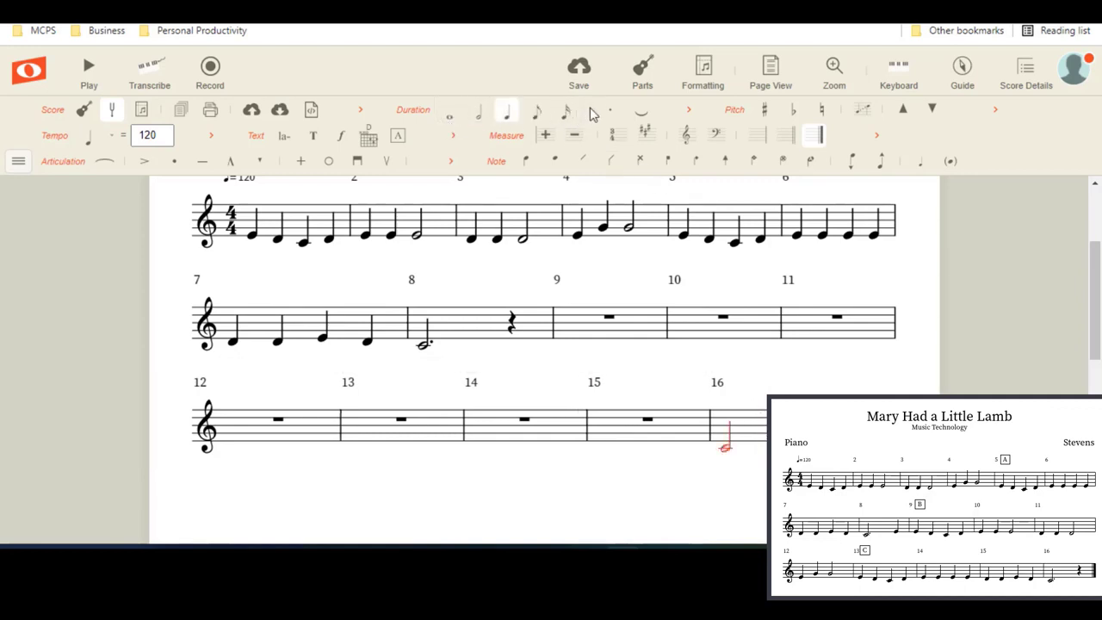
left_click(612, 111)
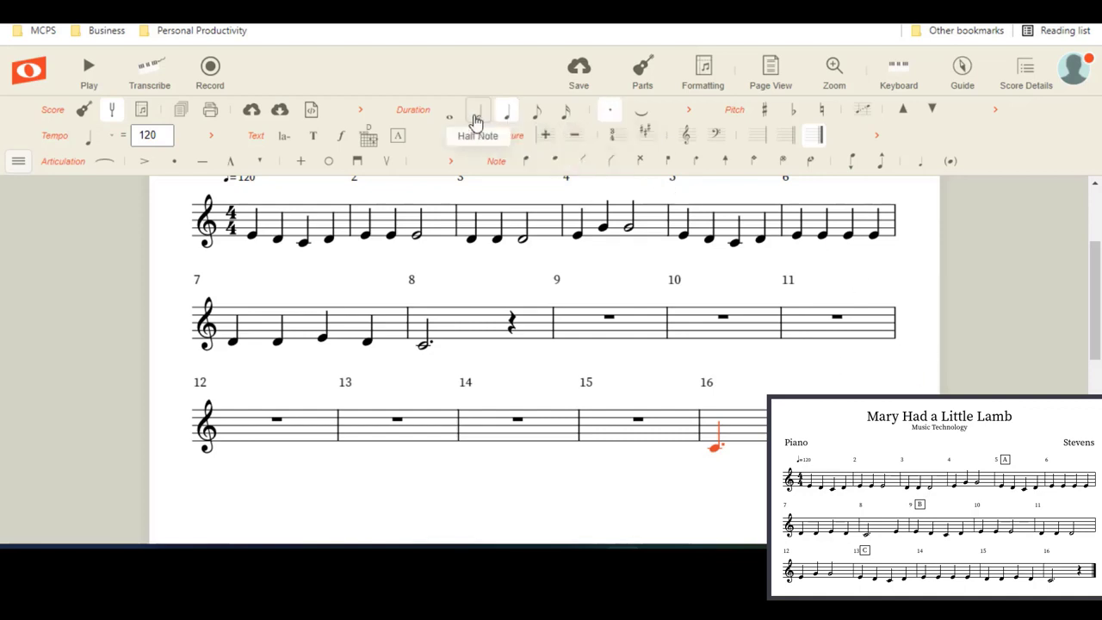
left_click(478, 112)
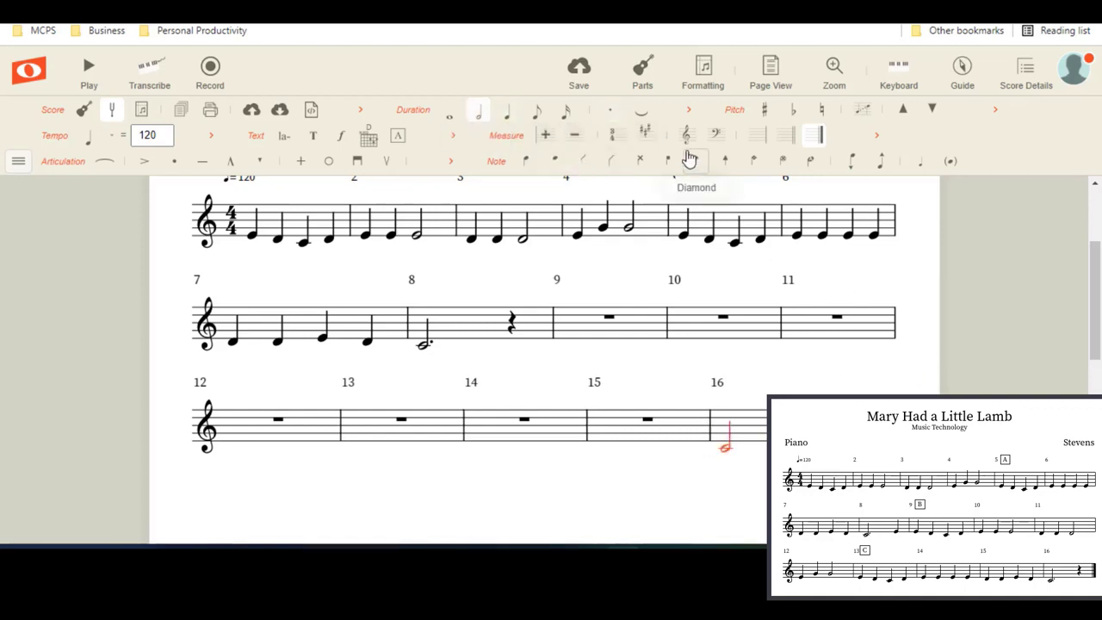
left_click(610, 111)
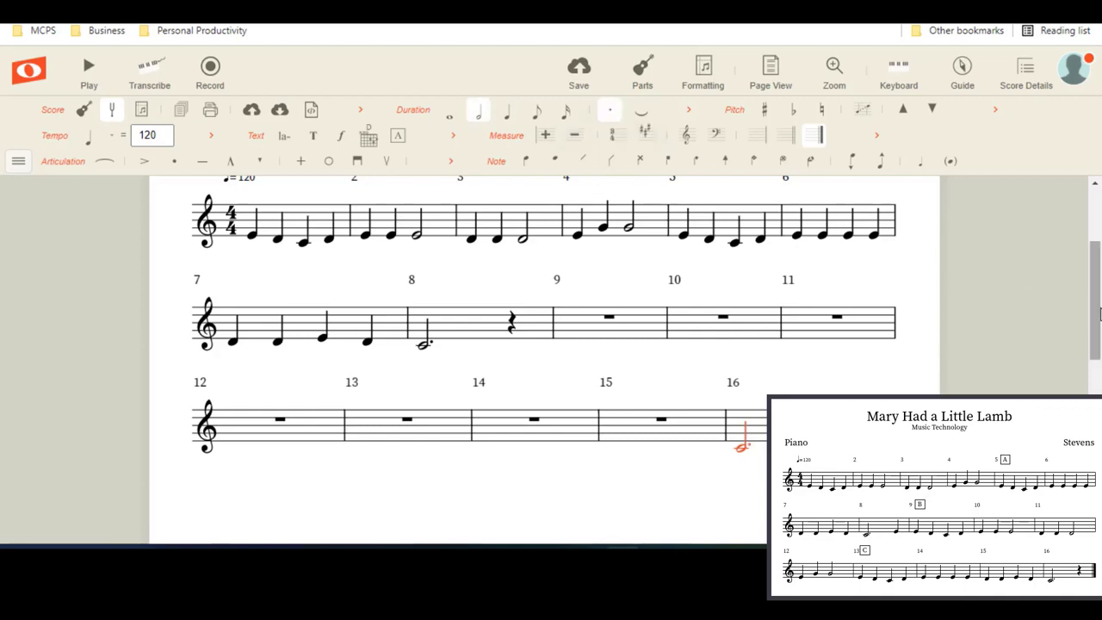
left_click(932, 316)
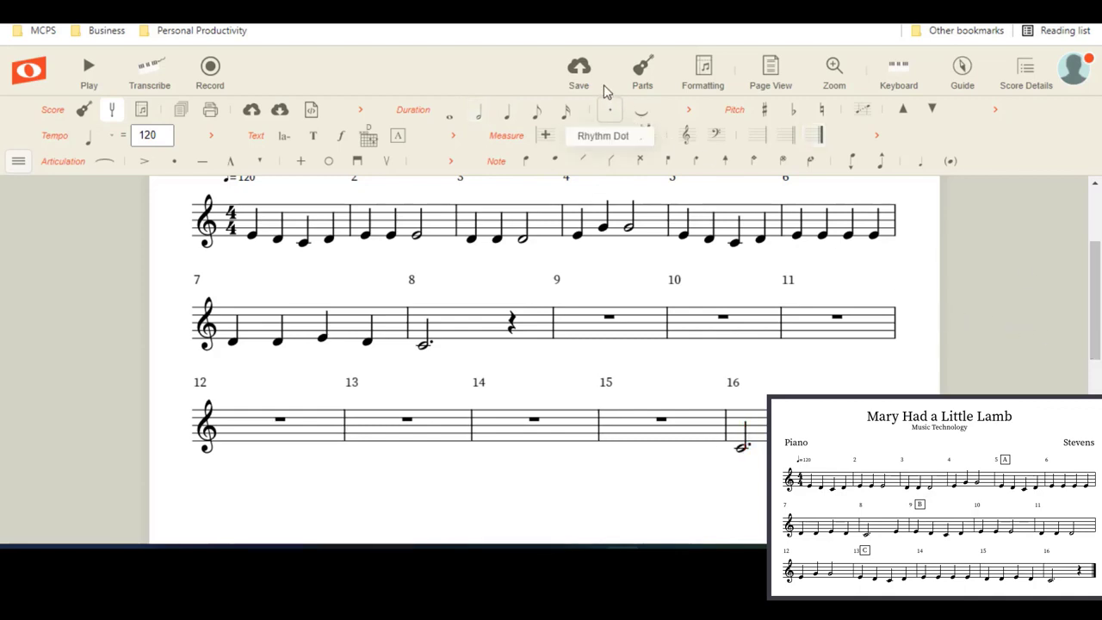
left_click(579, 73)
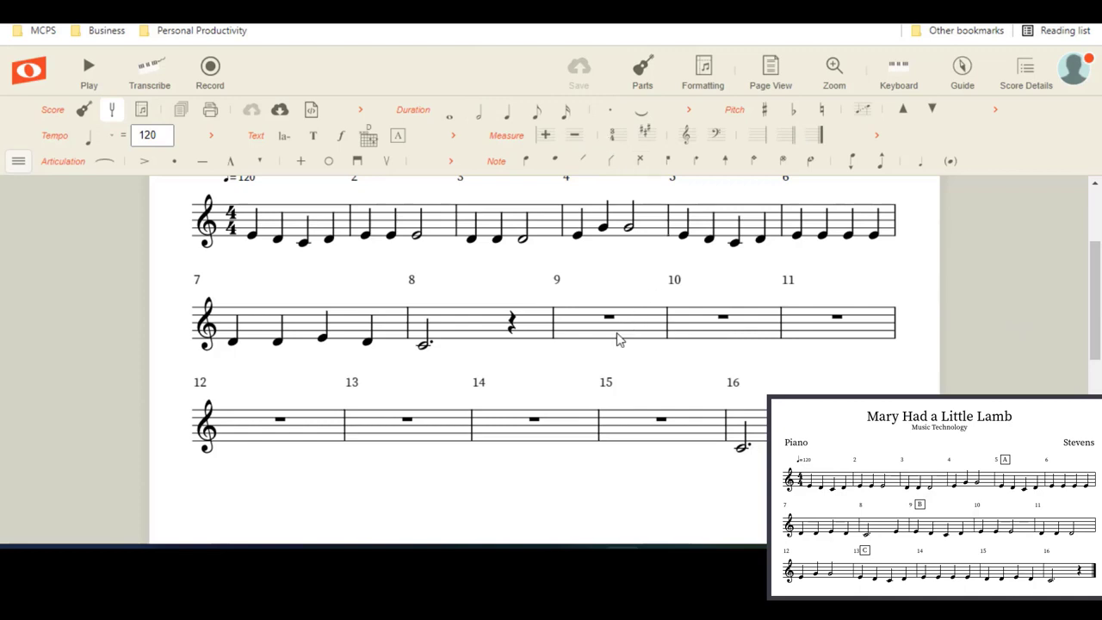
Replace the rest in measure 8 with a quarter note E4 and fill measure 9 with quarter notes E4, D4, C4, D4
scroll(556, 348, "up", 2)
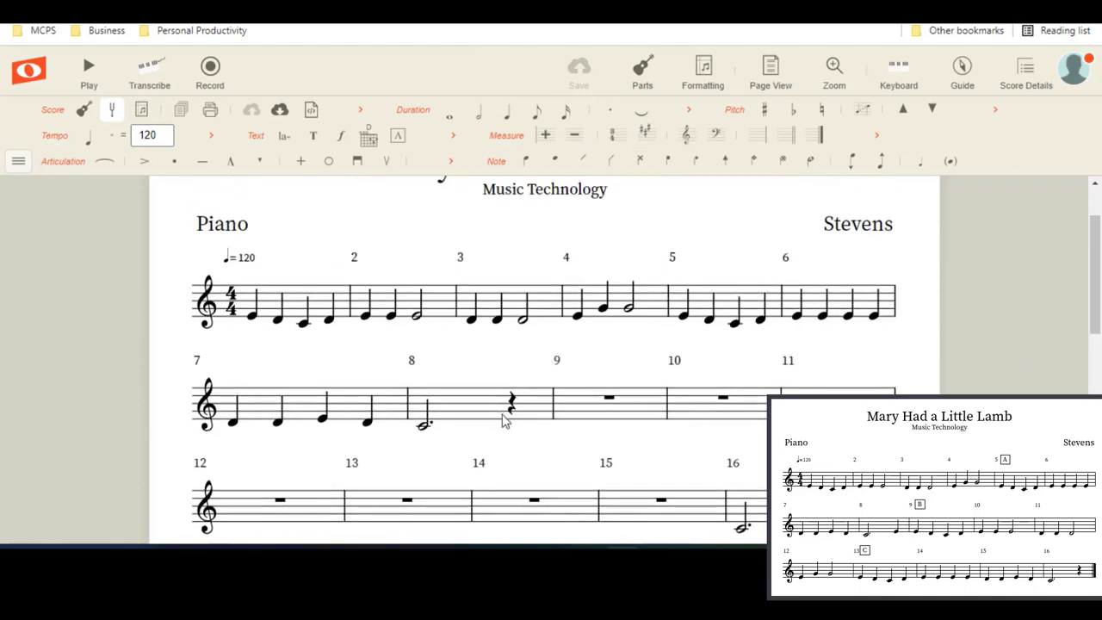
left_click(508, 418)
left_click(572, 419)
left_click(651, 423)
left_click(699, 430)
left_click(737, 423)
Fill measure 10 with two quarter notes and one half note, all on E4
left_click(772, 418)
left_click(785, 419)
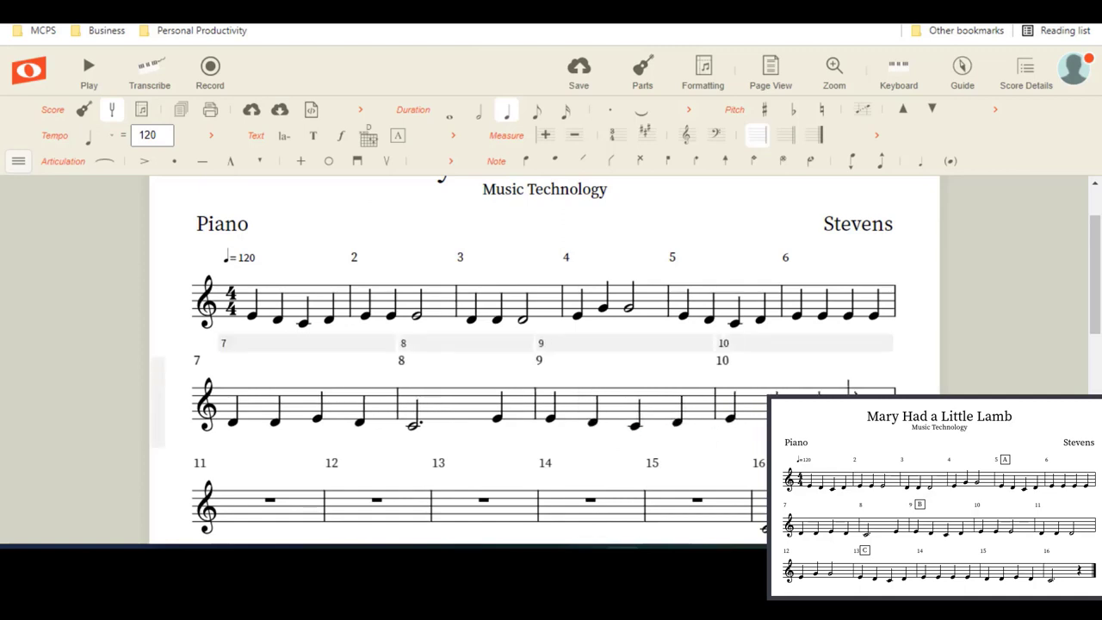
left_click(828, 419)
key("h")
Fill measure 11 with two quarter notes and one half note, all on D4
scroll(775, 430, "down", 1)
left_click(237, 444)
left_click(274, 444)
left_click(307, 444)
left_click(479, 110)
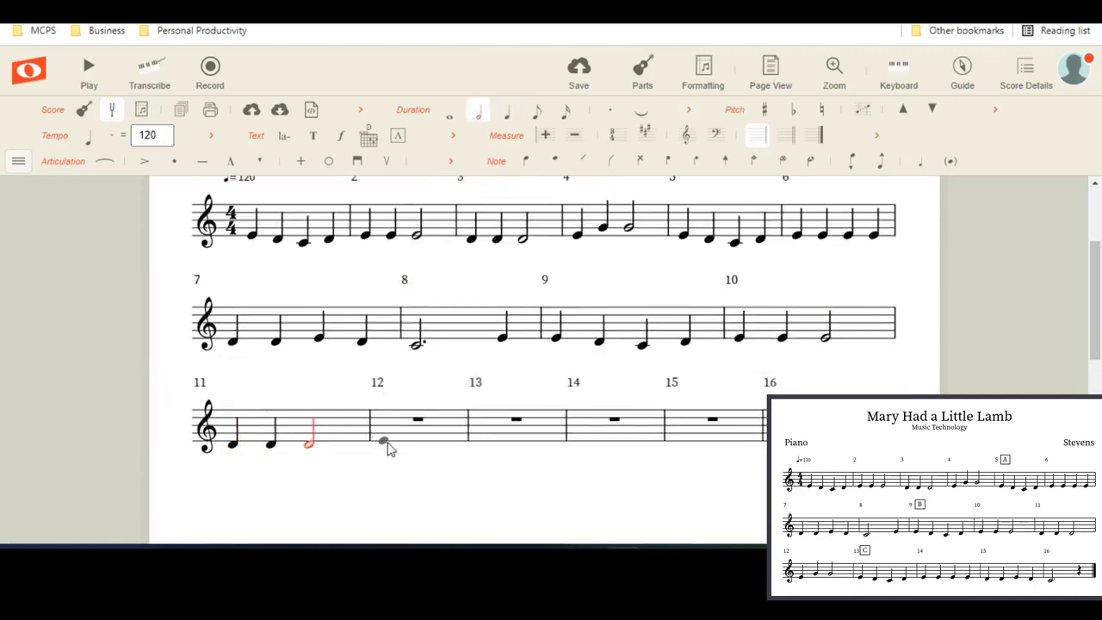
Fill measure 12 with quarter notes E4 and G4 followed by a half note G4
left_click(385, 442)
left_click(413, 432)
left_click(444, 432)
left_click(478, 110)
Fill measure 13 with the quarter notes E4, D4, C4 and D4
left_click(522, 440)
left_click(507, 110)
left_click(441, 444)
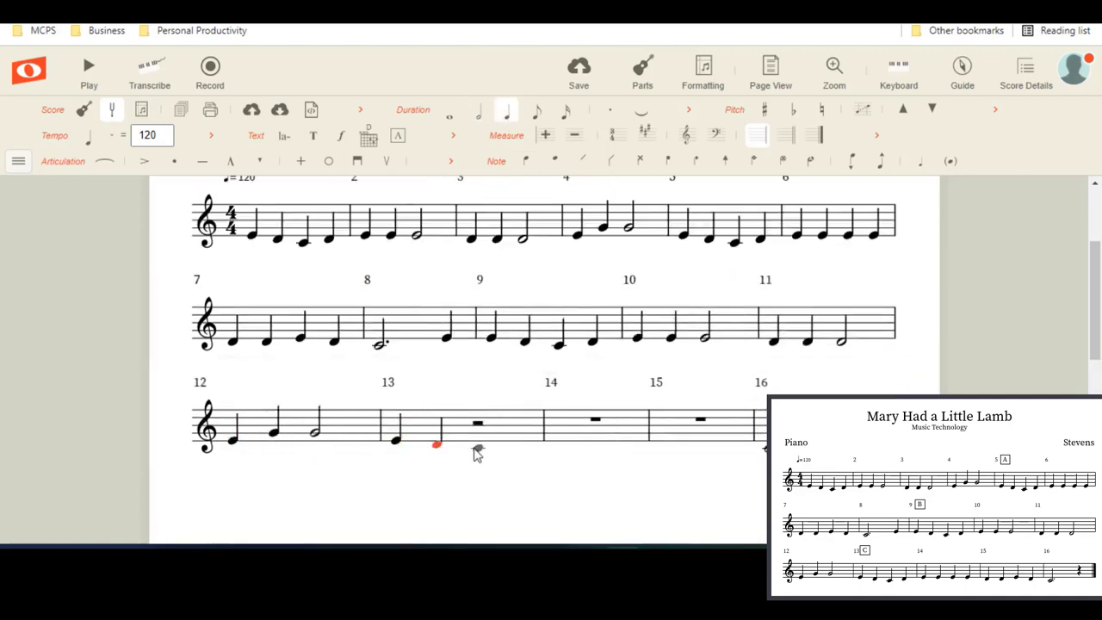
left_click(477, 448)
left_click(501, 445)
Fill measure 14 with four quarter notes on E4
left_click(547, 440)
left_click(578, 440)
left_click(610, 441)
left_click(643, 441)
Fill measure 15 with the quarter notes D4, D4, E4 and D4
left_click(693, 445)
left_click(705, 445)
left_click(726, 441)
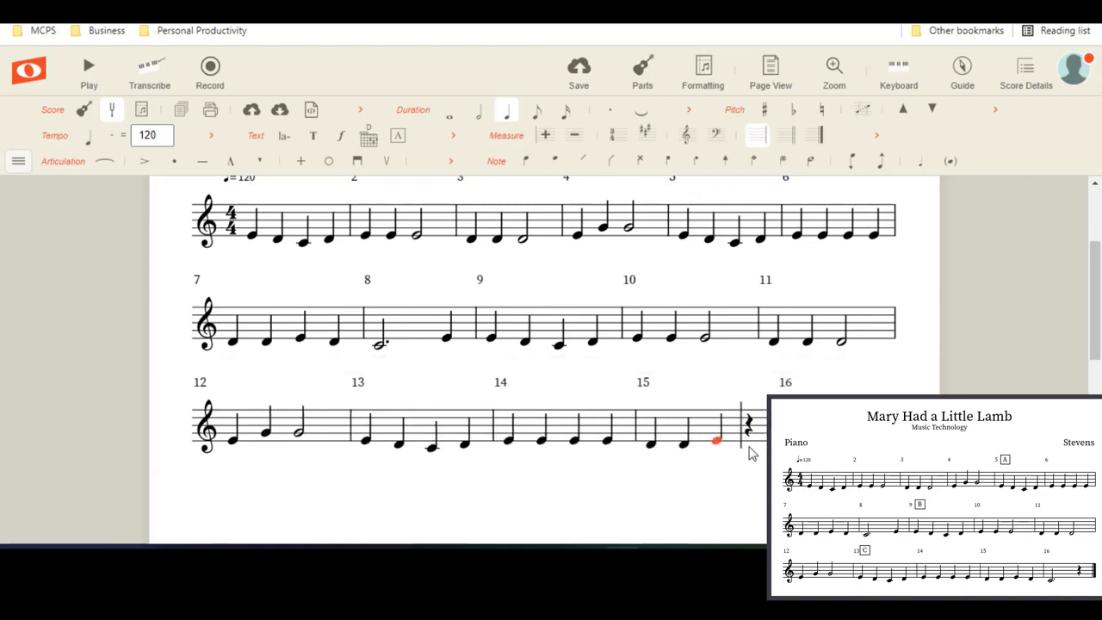
left_click(749, 445)
Review the whole score from the title to measure 16 and compare its notes with the example
scroll(545, 362, "up", 1)
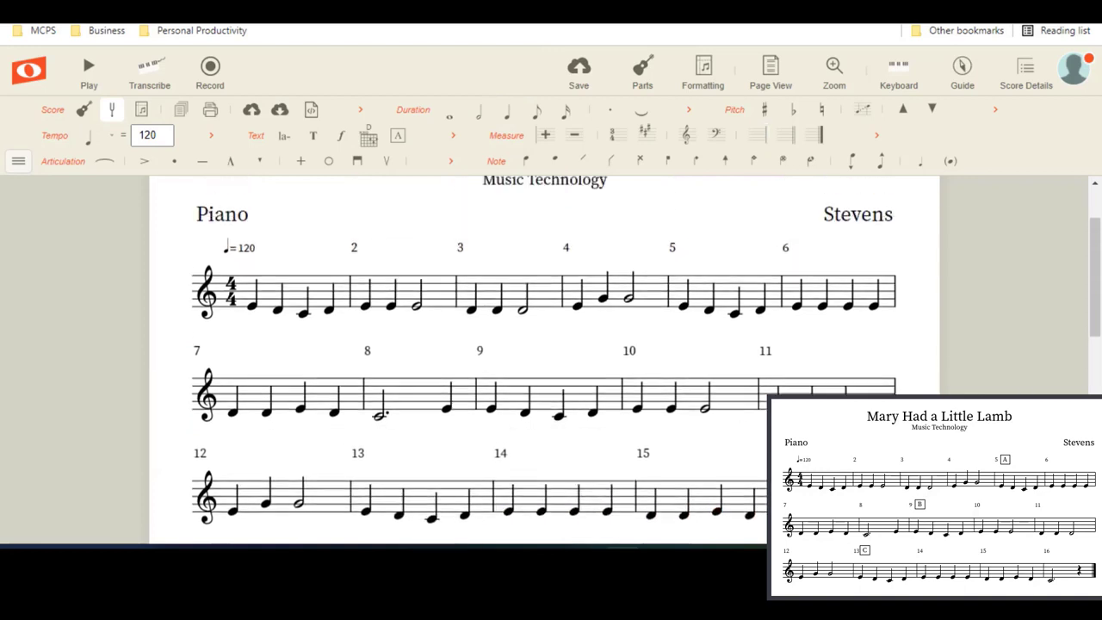
scroll(544, 362, "up", 1)
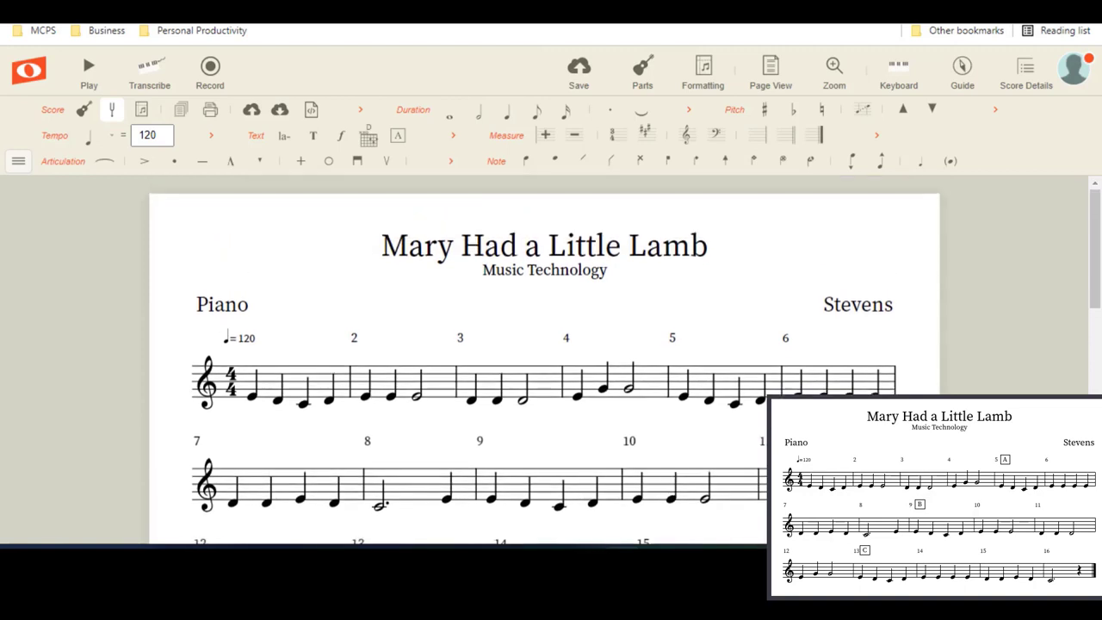
scroll(544, 362, "down", 2)
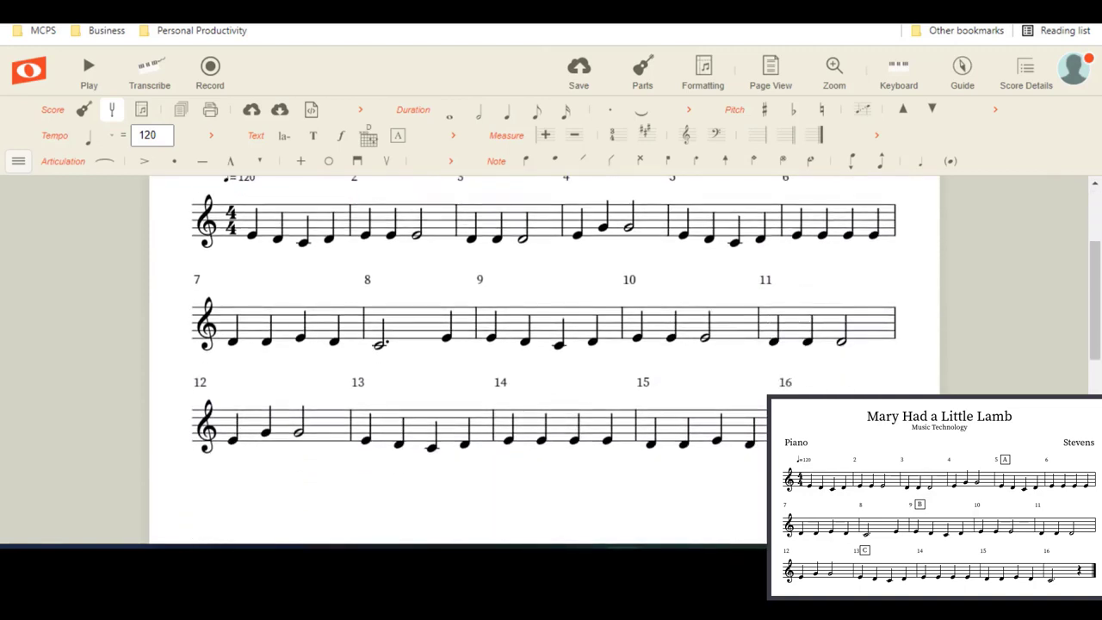
scroll(544, 362, "up", 1)
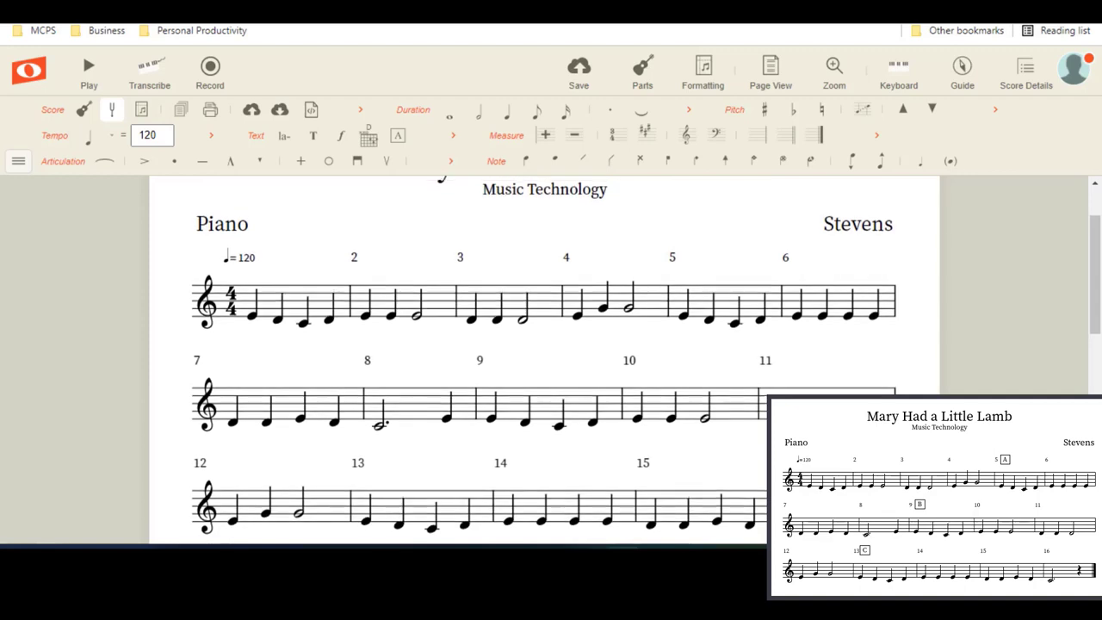
scroll(916, 406, "up", 1)
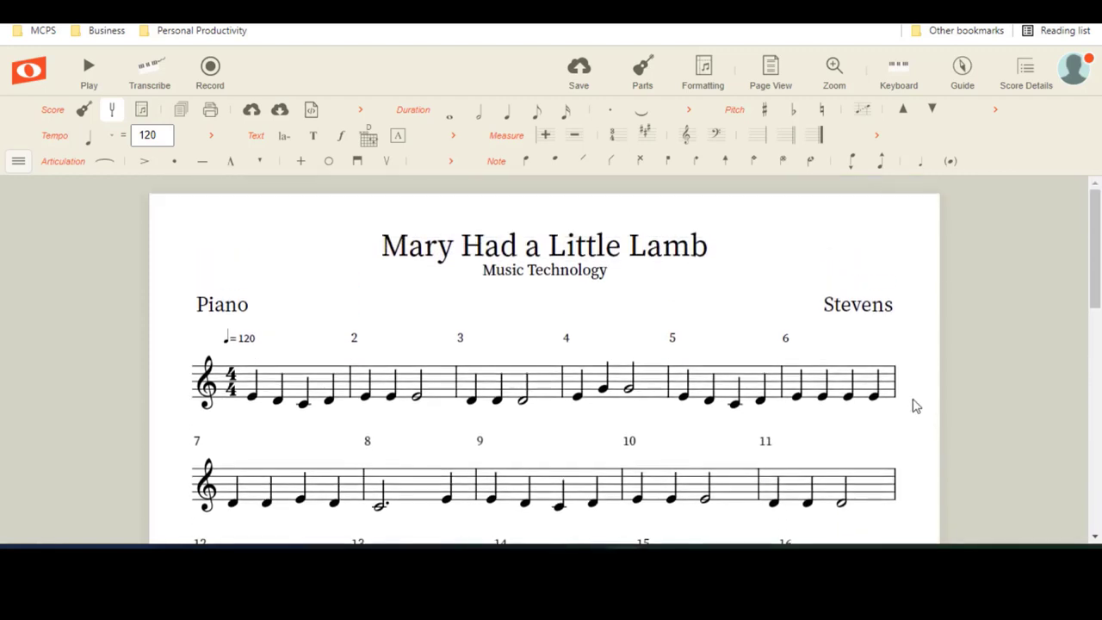
scroll(916, 407, "down", 1)
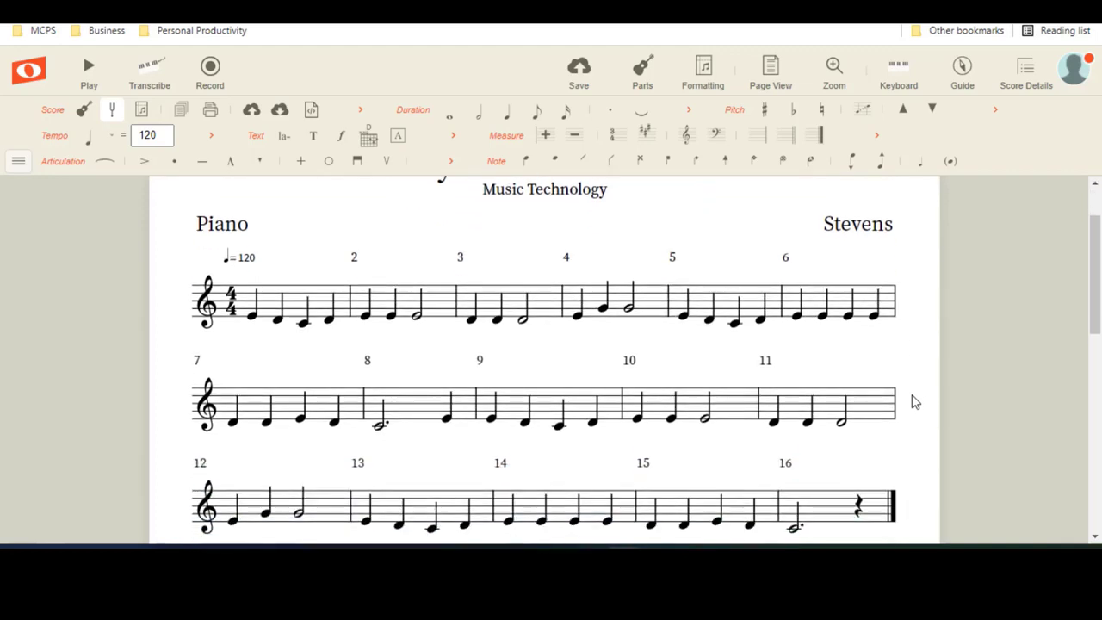
scroll(914, 402, "up", 1)
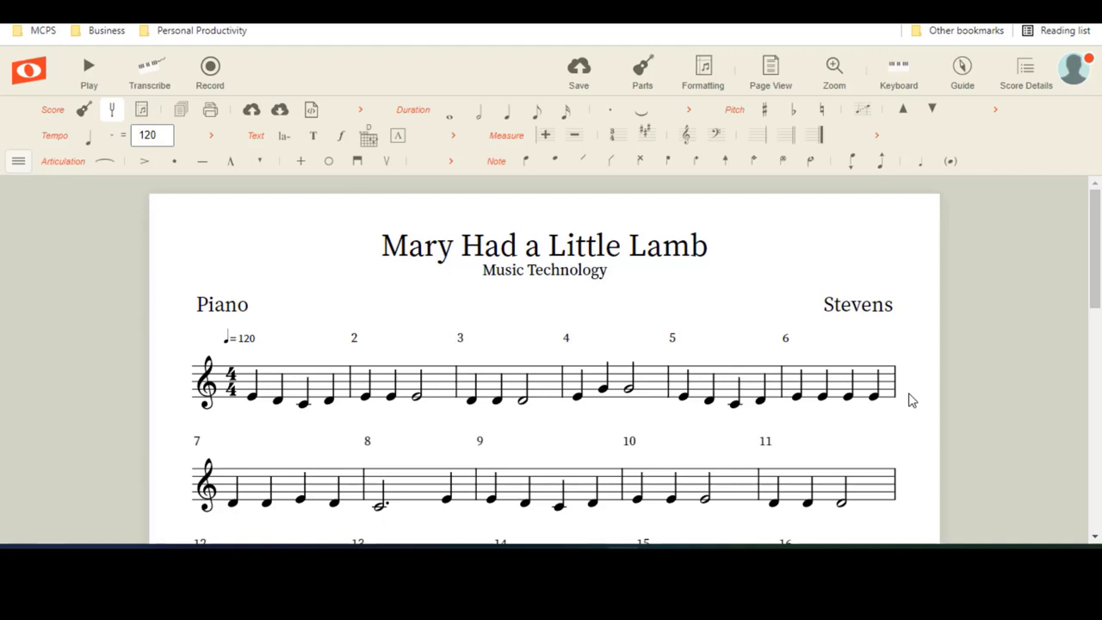
scroll(911, 401, "down", 2)
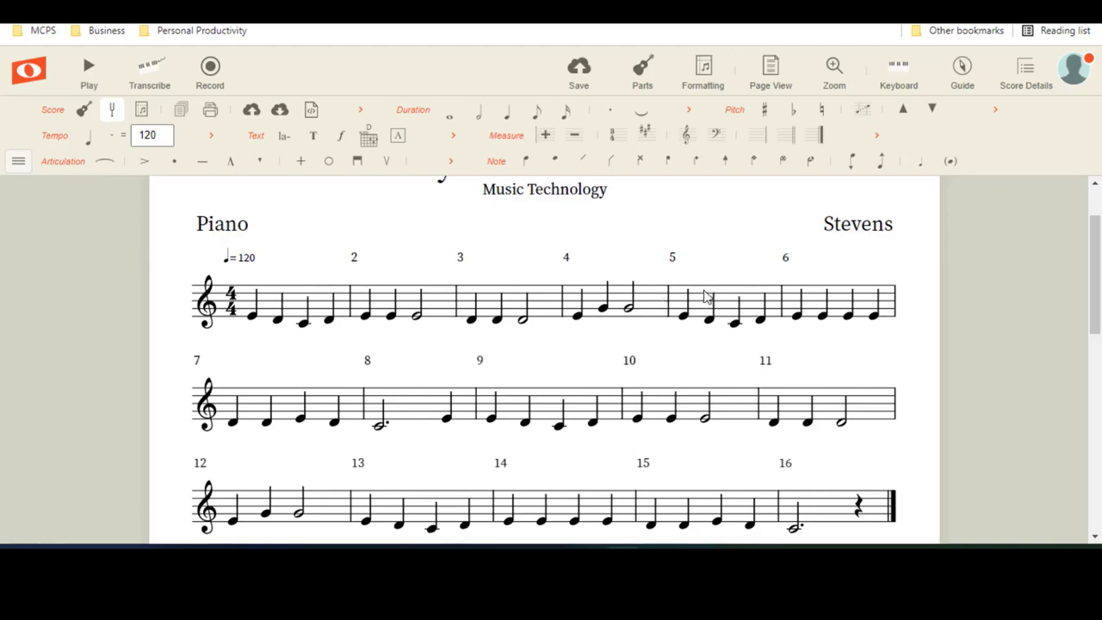
Add rehearsal letter A above measure 5 and deselect the measure
left_click(703, 307)
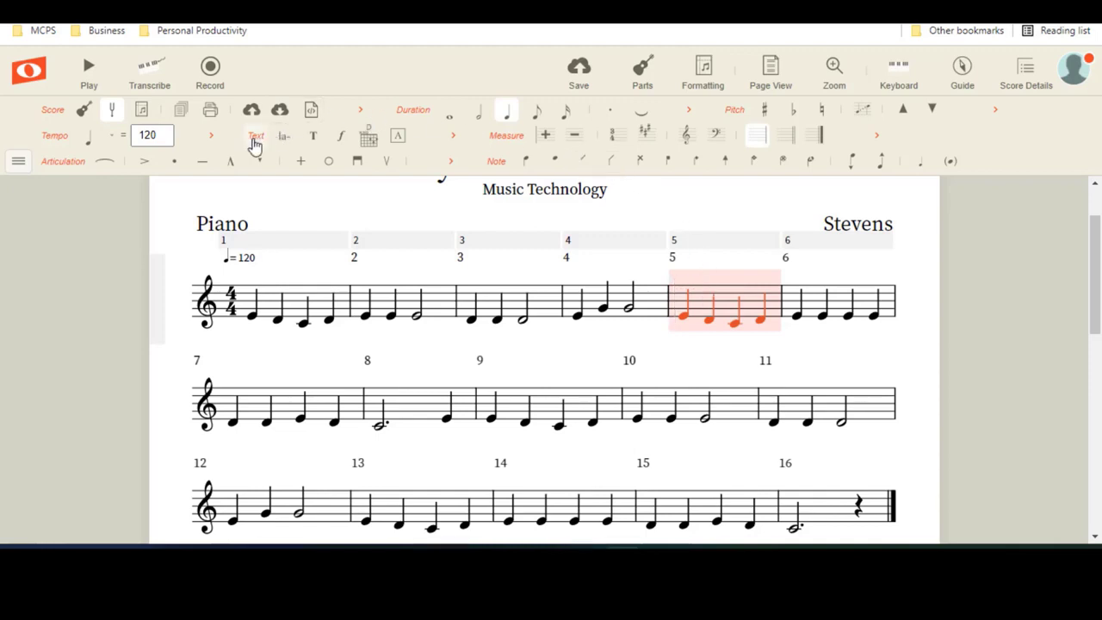
left_click(17, 164)
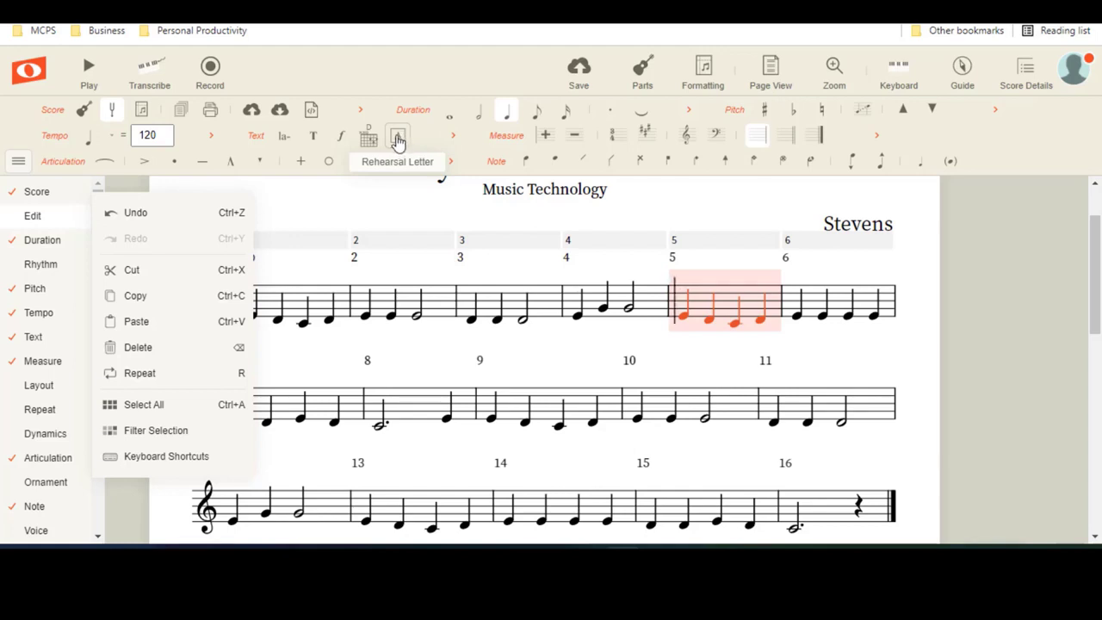
left_click(398, 142)
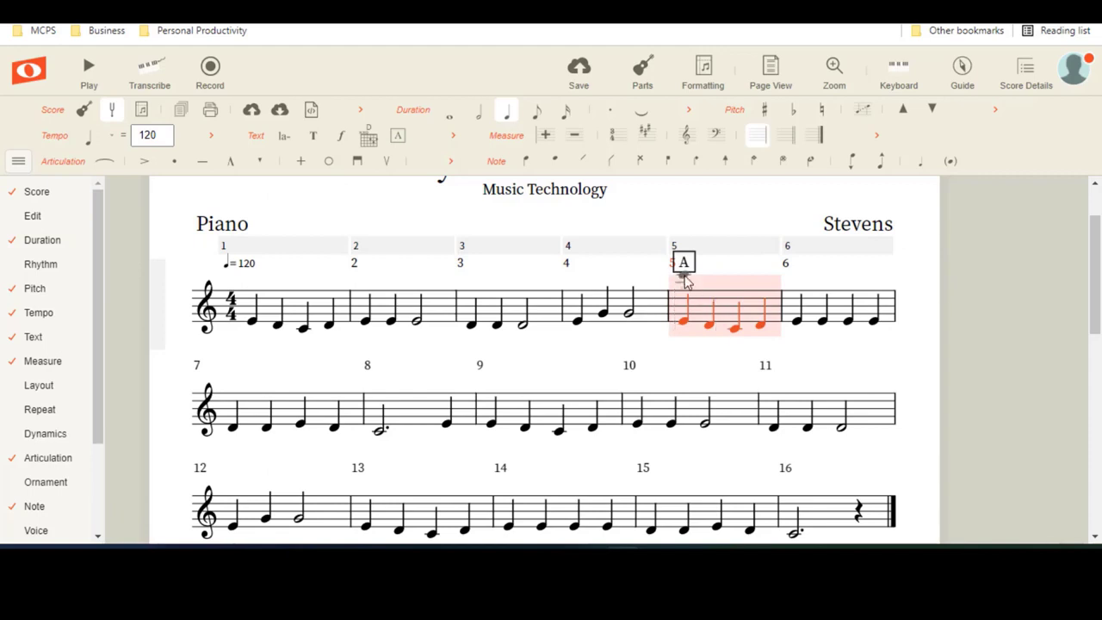
left_click(923, 291)
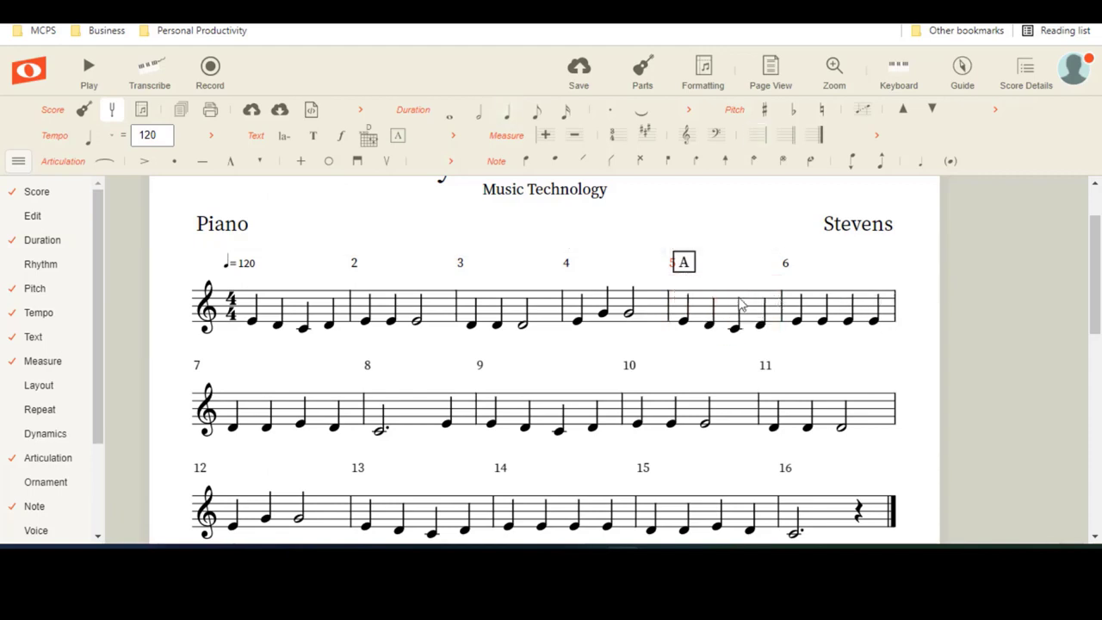
Shift rehearsal letter A above measure 5 so that it stands clear of the bar number, and deselect it
left_click(689, 268)
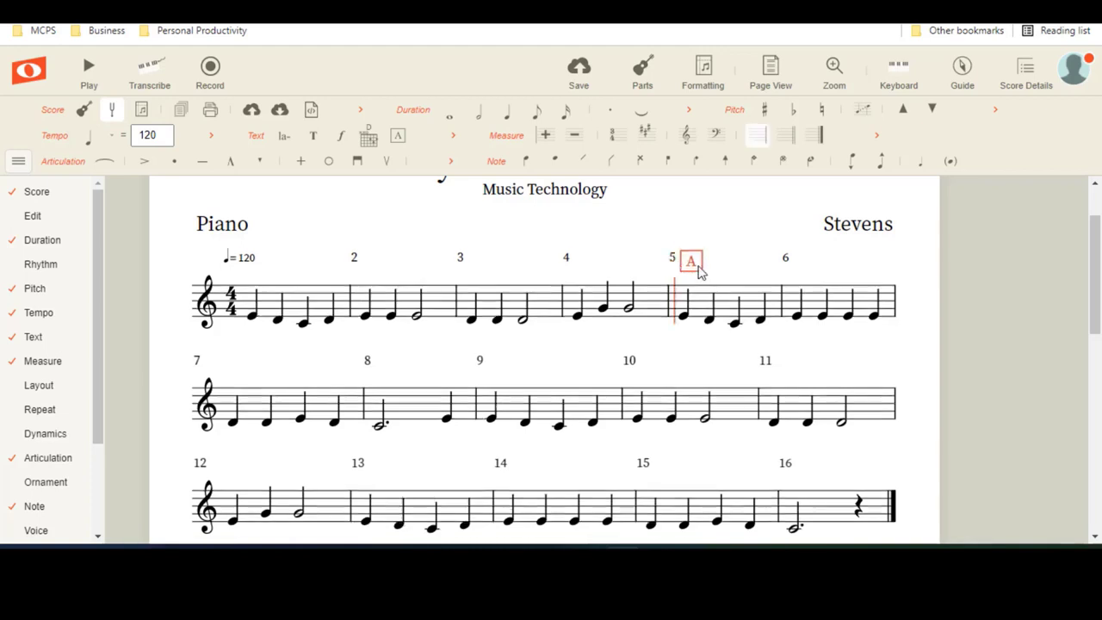
left_click_drag(696, 263, 696, 260)
left_click(926, 289)
Add rehearsal letter B above measure 9 and move it clear of the bar number
scroll(928, 295, "down", 2)
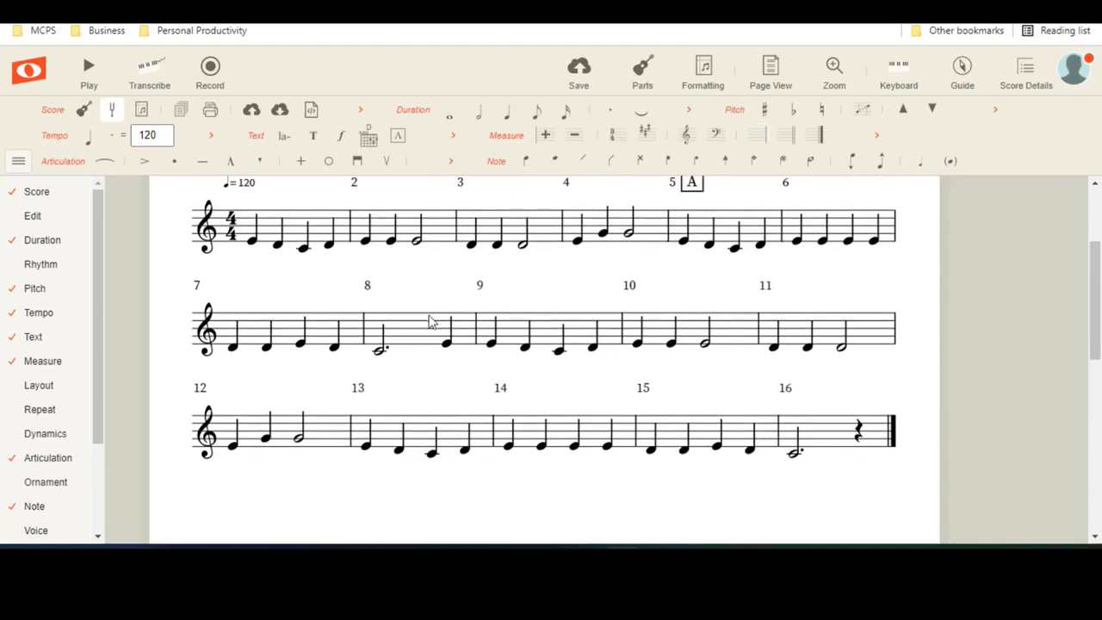
left_click(517, 323)
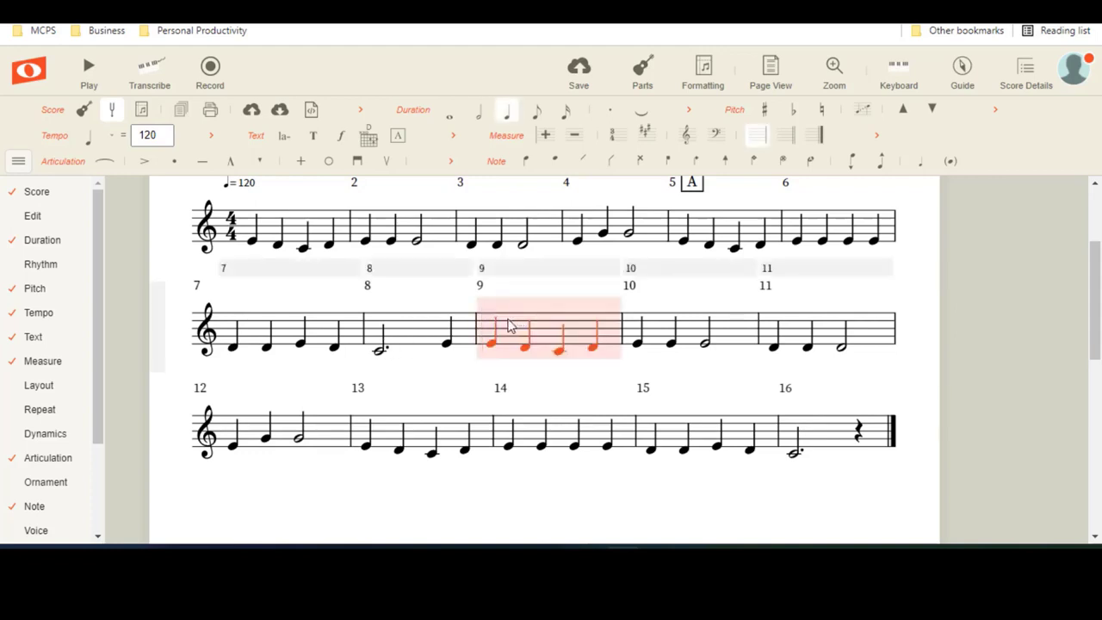
left_click(397, 142)
left_click(924, 318)
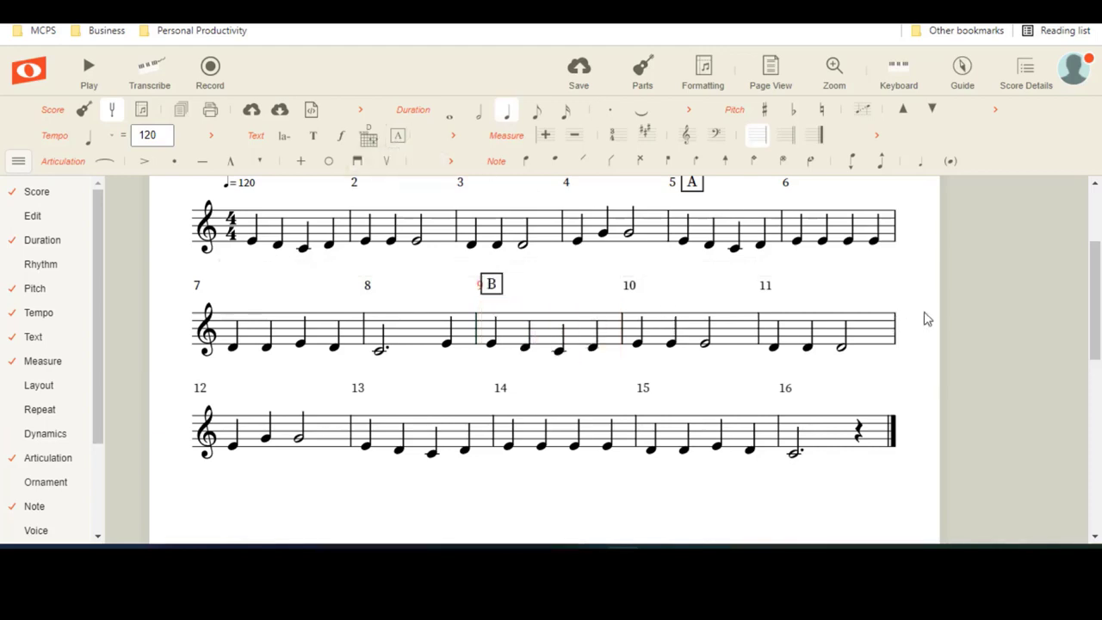
left_click(506, 293)
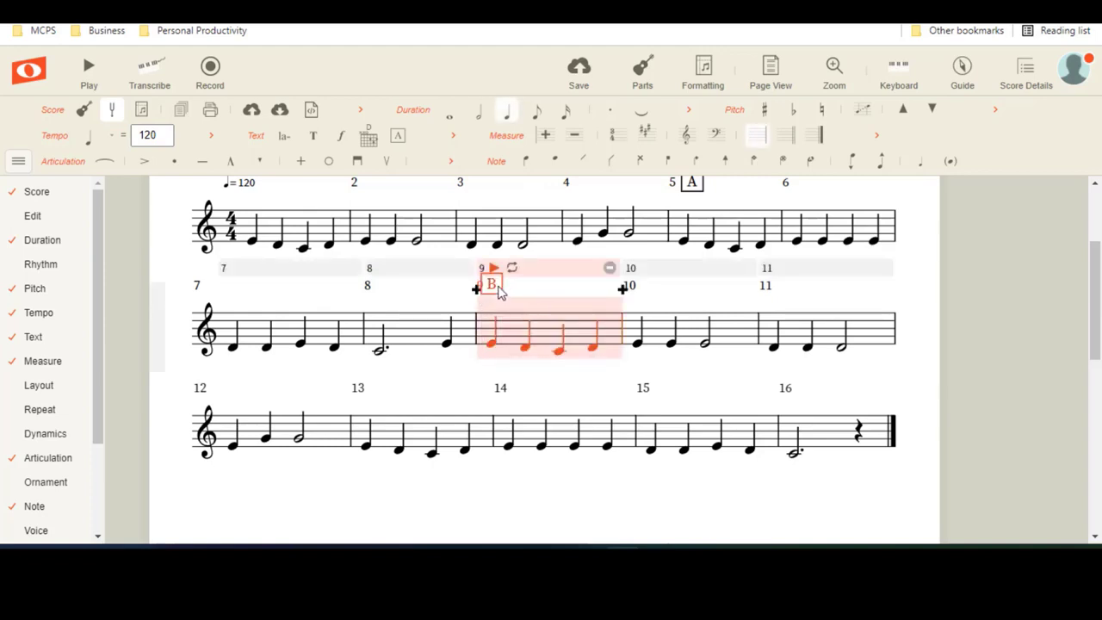
left_click(935, 336)
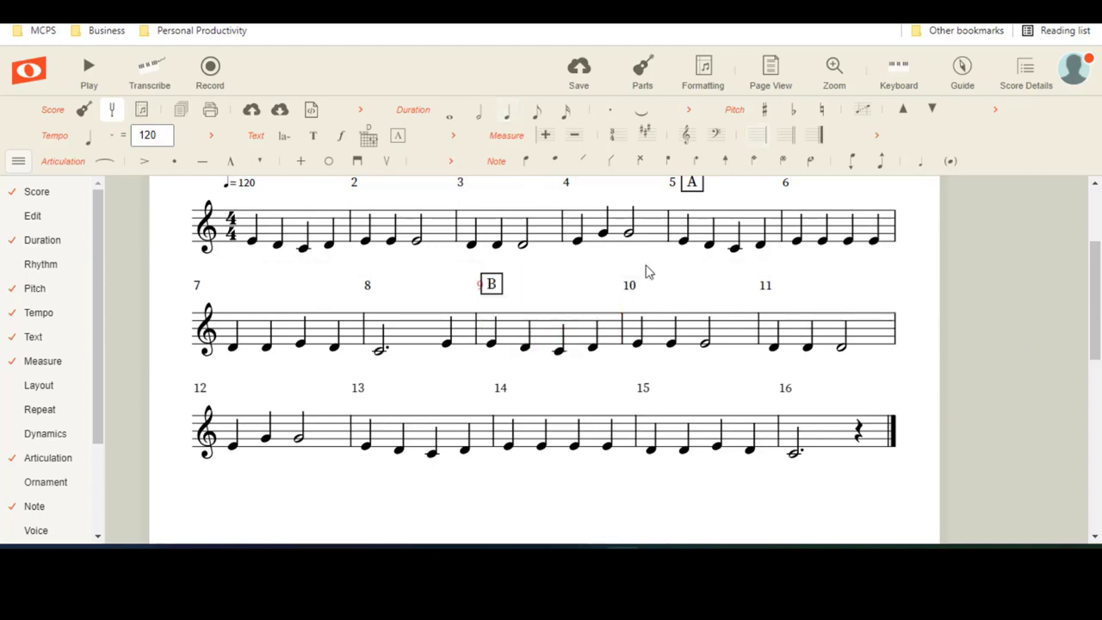
left_click(490, 289)
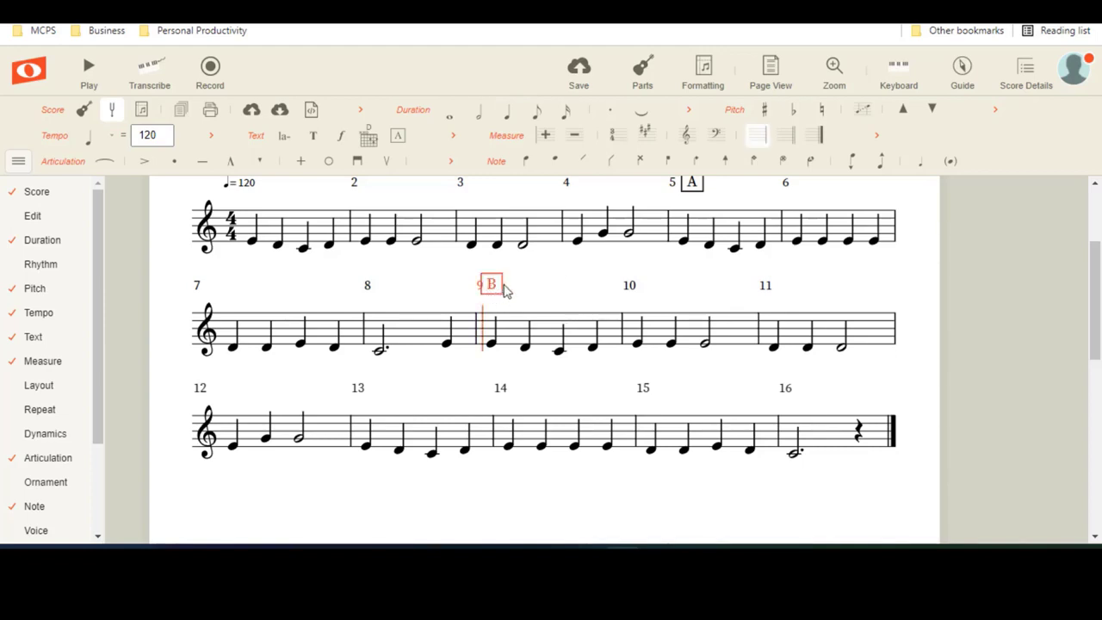
left_click_drag(526, 281, 499, 291)
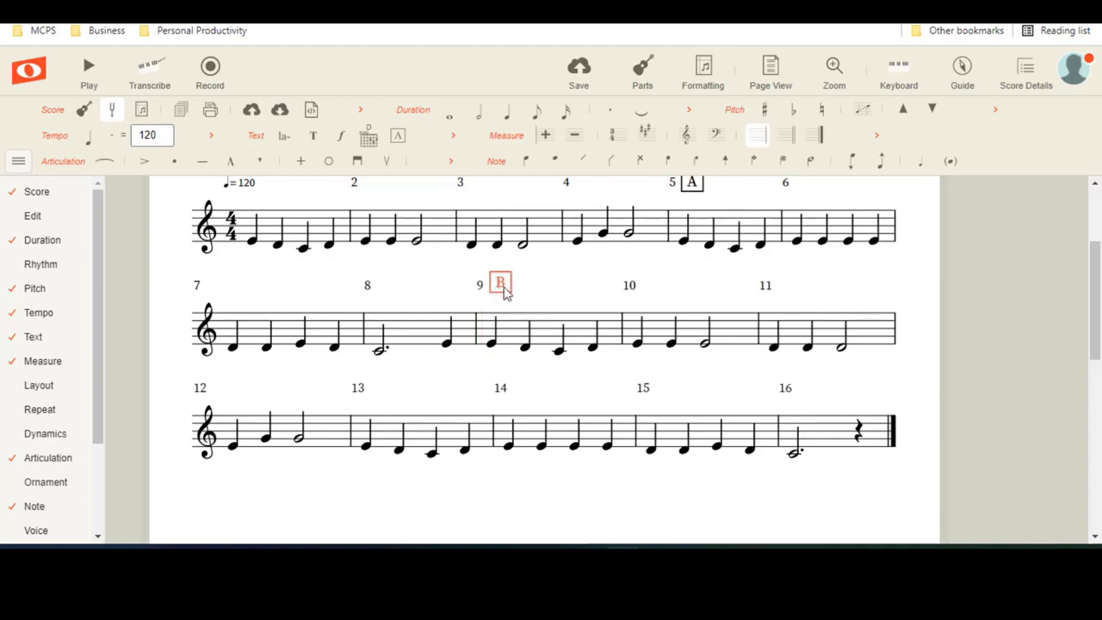
Relabel the rehearsal mark above measure 9 as 2 and restore its text to B
double_click(504, 288)
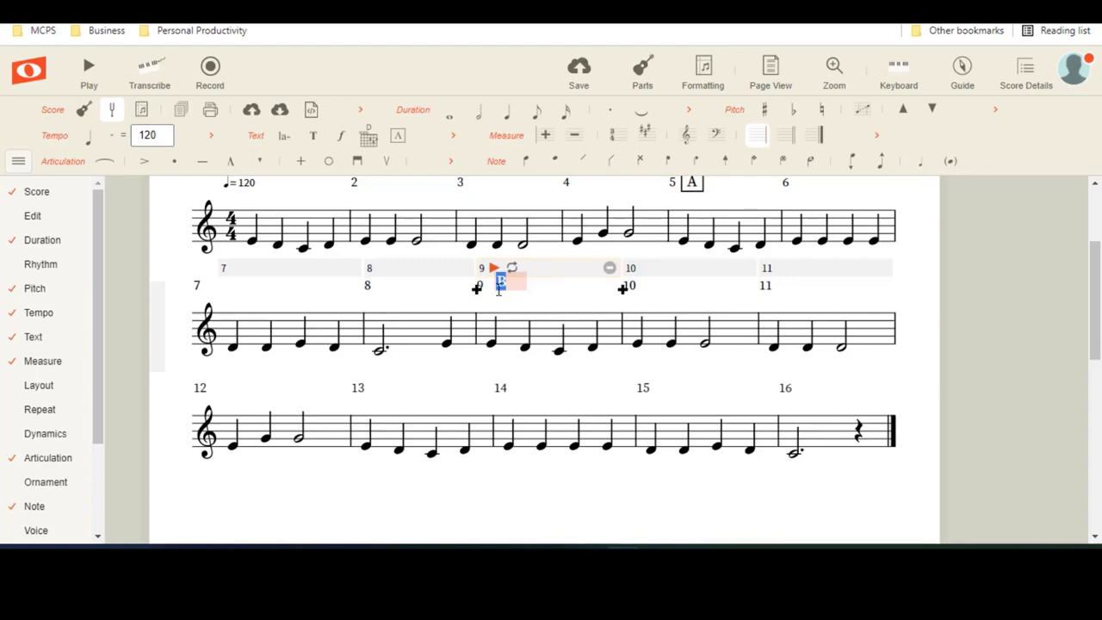
type("2")
left_click(561, 297)
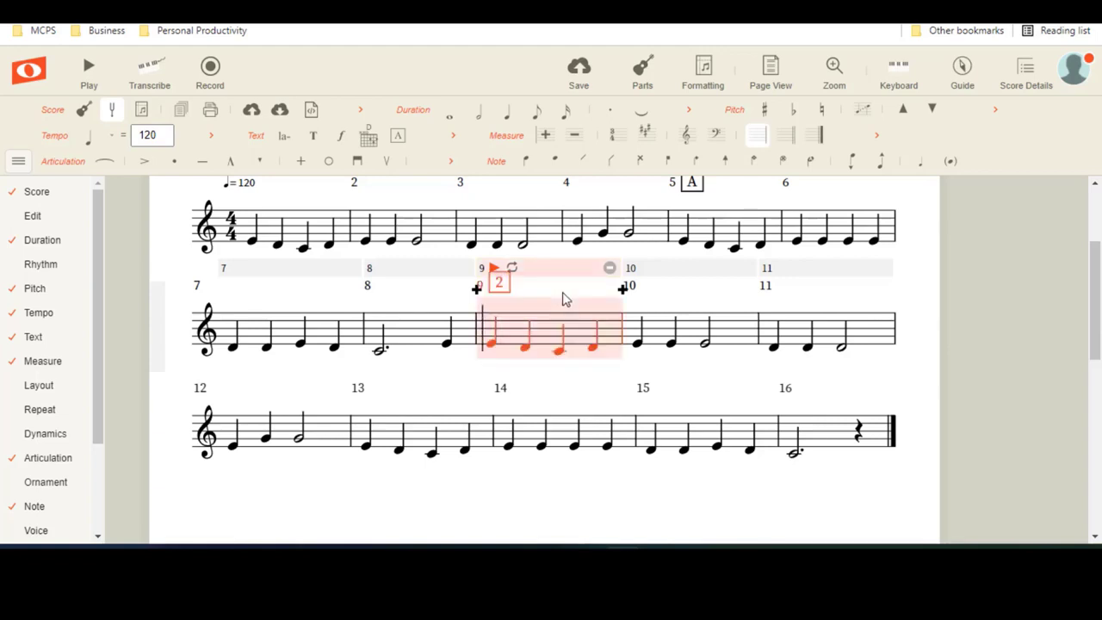
left_click(503, 288)
double_click(504, 288)
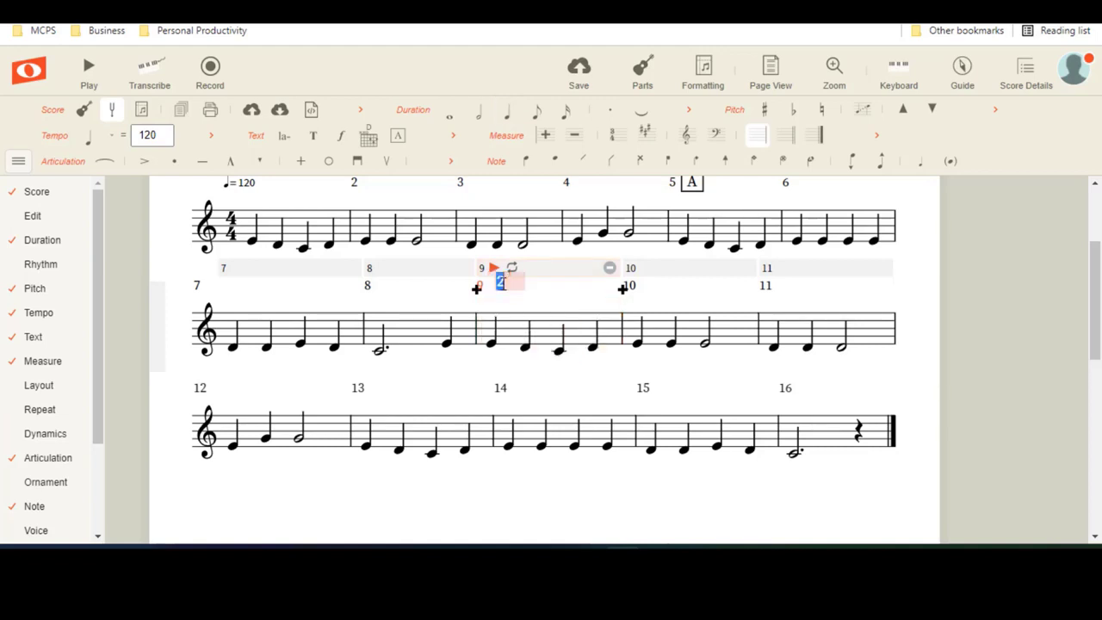
type("B")
left_click(944, 291)
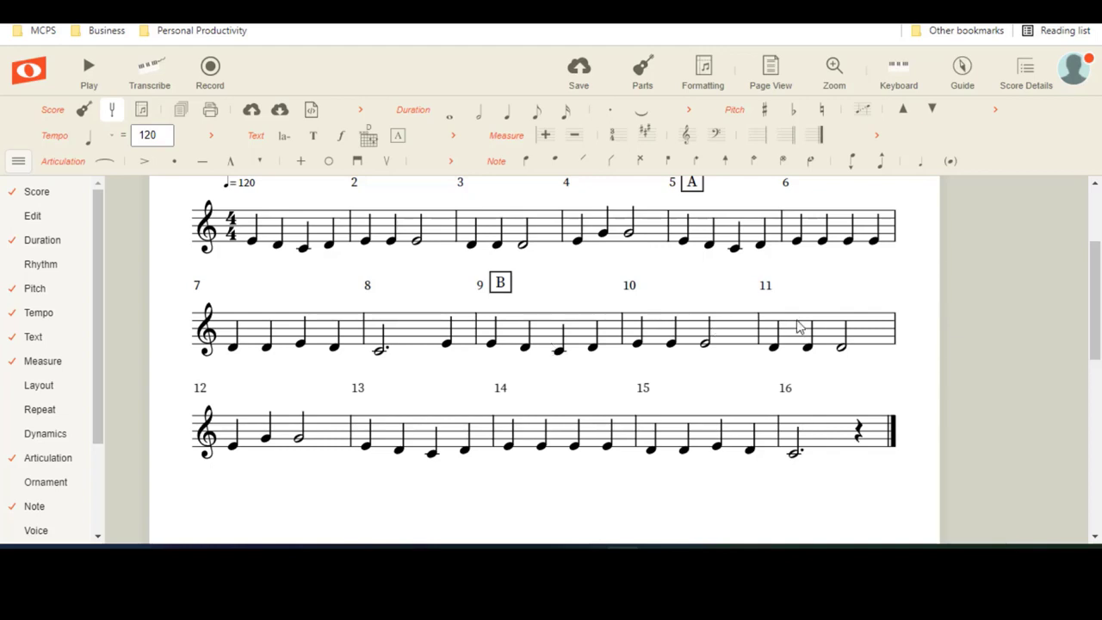
Add rehearsal letter C above measure 13 and move it clear of the bar number
left_click(384, 429)
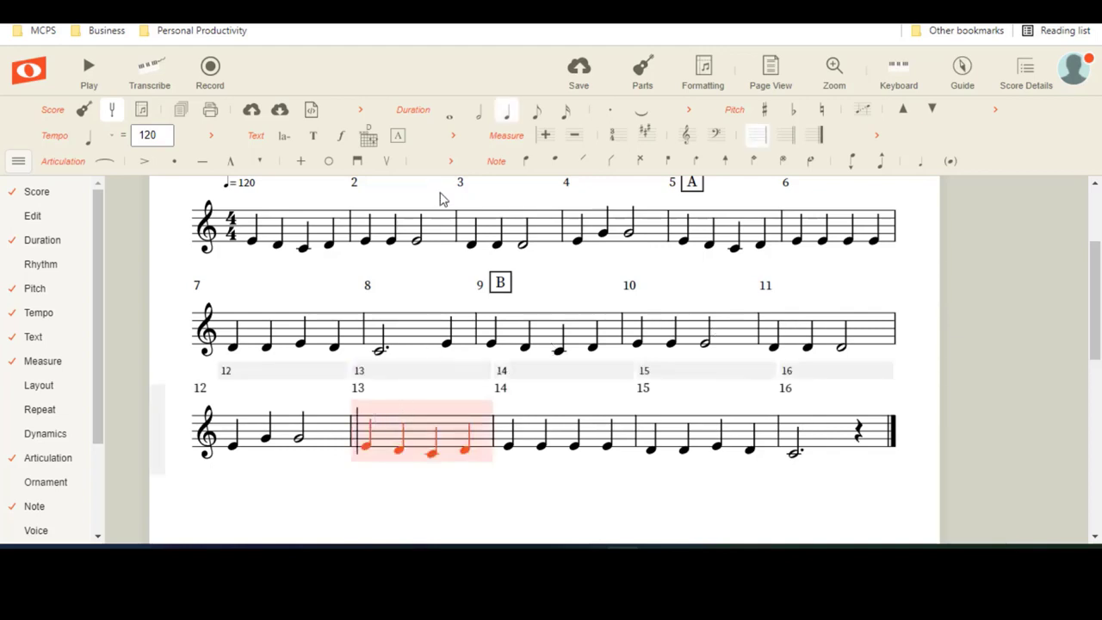
left_click(396, 135)
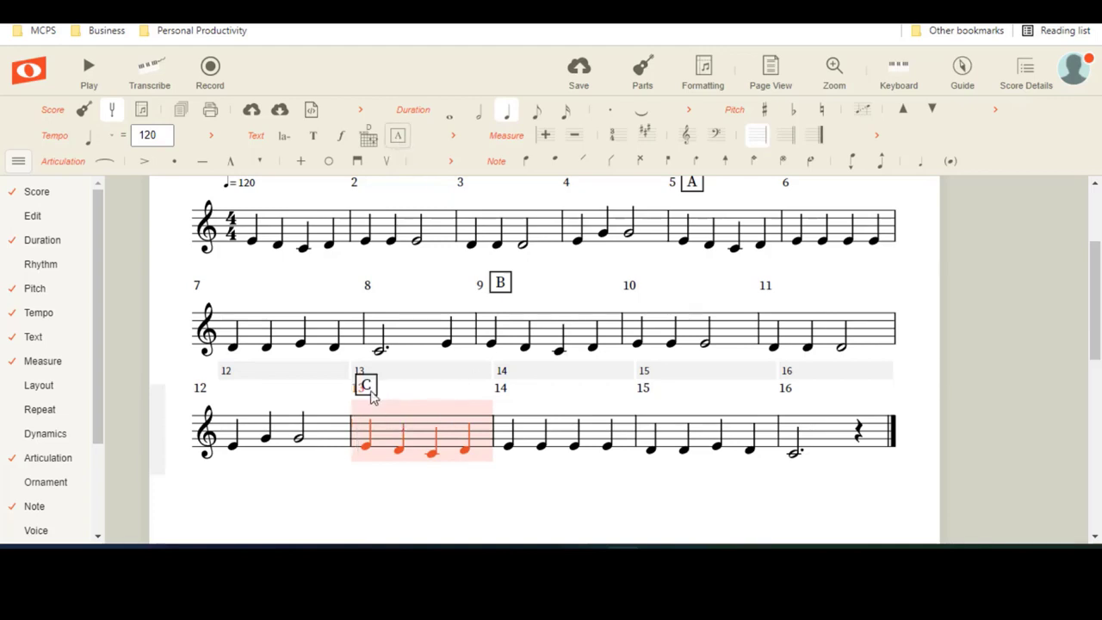
left_click(369, 389)
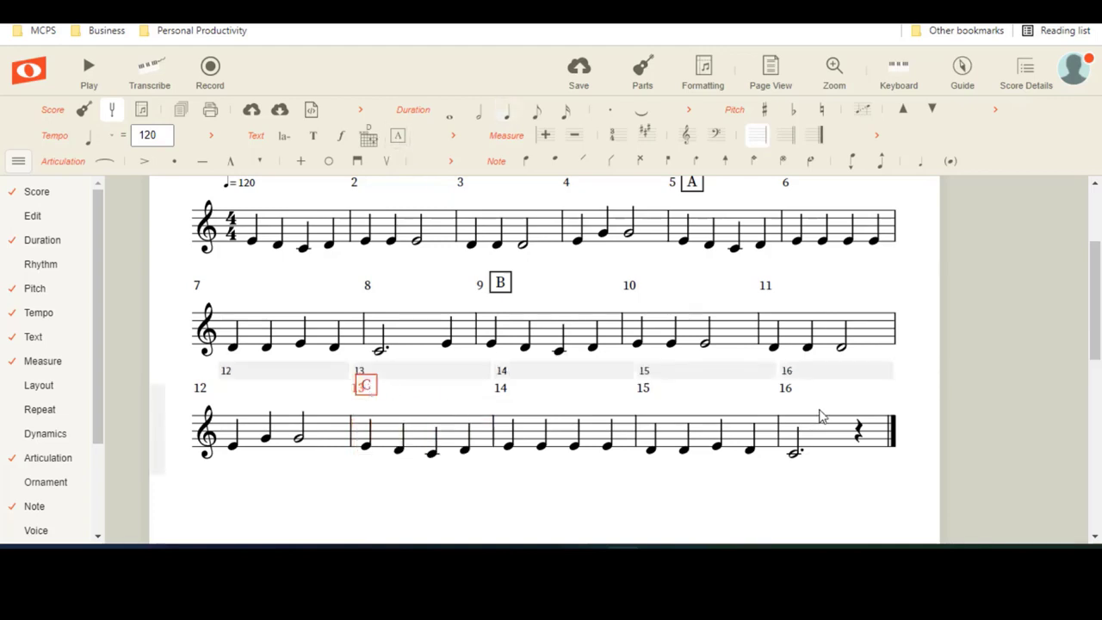
left_click(900, 396)
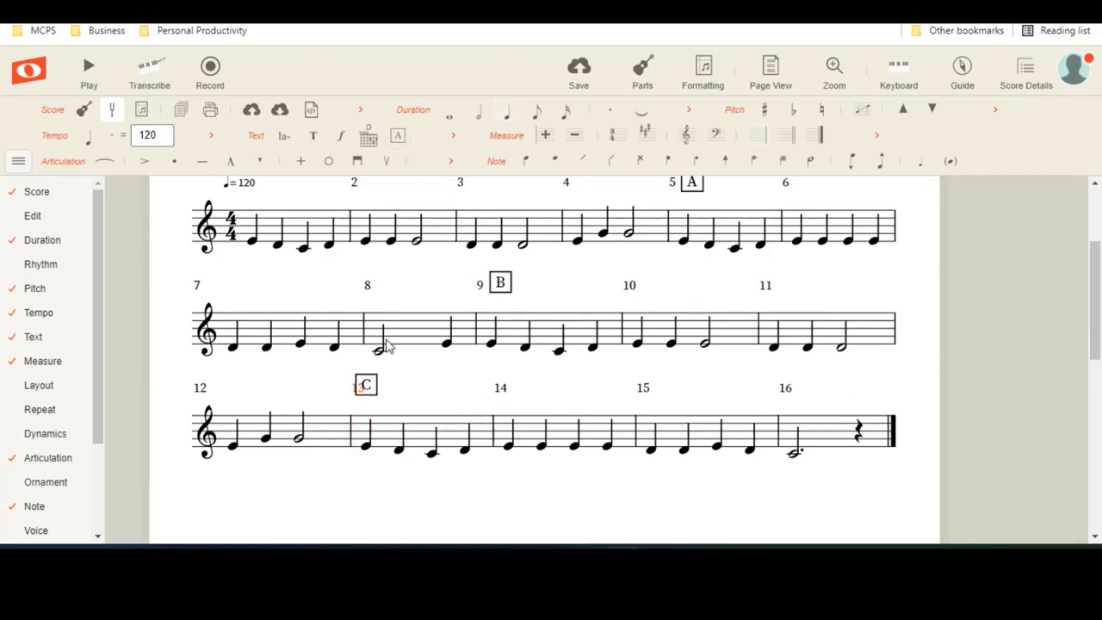
left_click(380, 384)
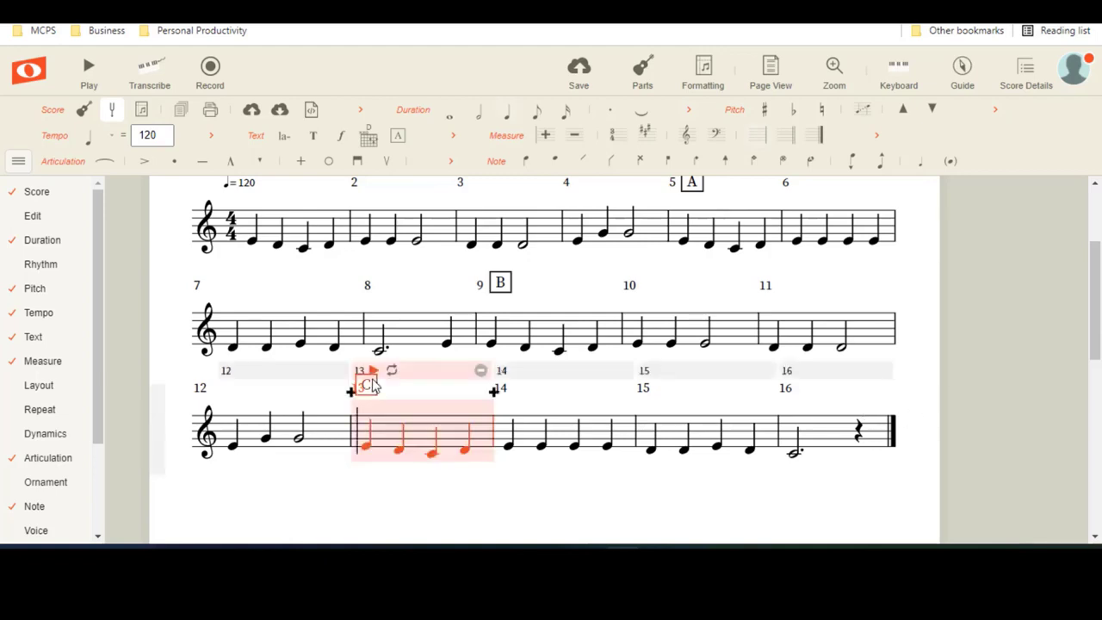
left_click(400, 509)
left_click(322, 387)
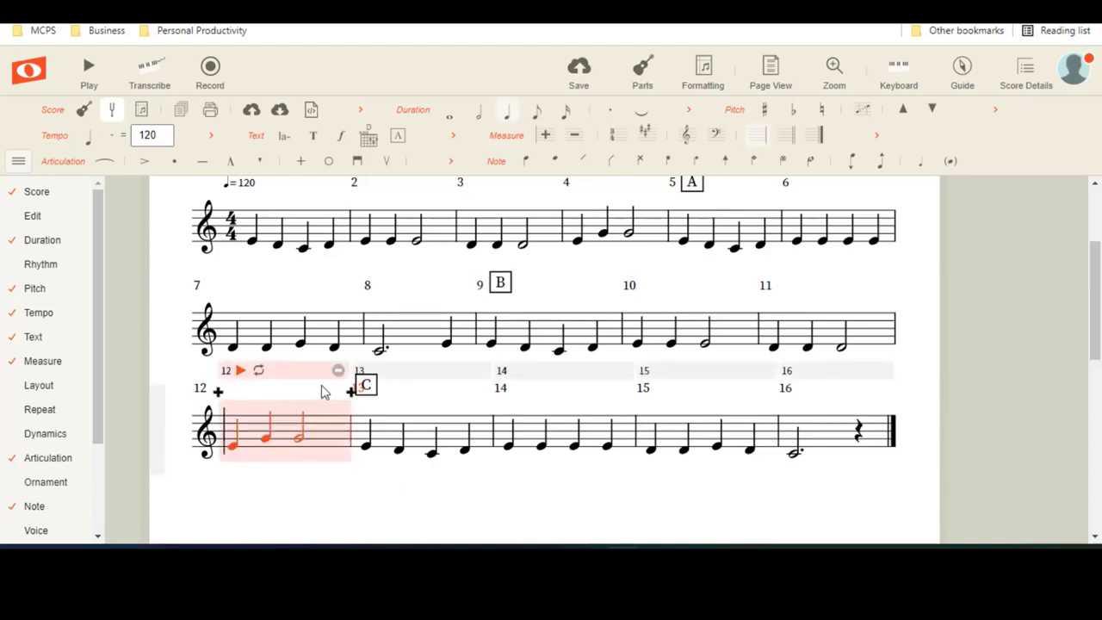
left_click(371, 392)
mouse_move(370, 391)
left_mouse_down()
mouse_move(402, 383)
mouse_move(394, 394)
mouse_move(377, 389)
left_mouse_up()
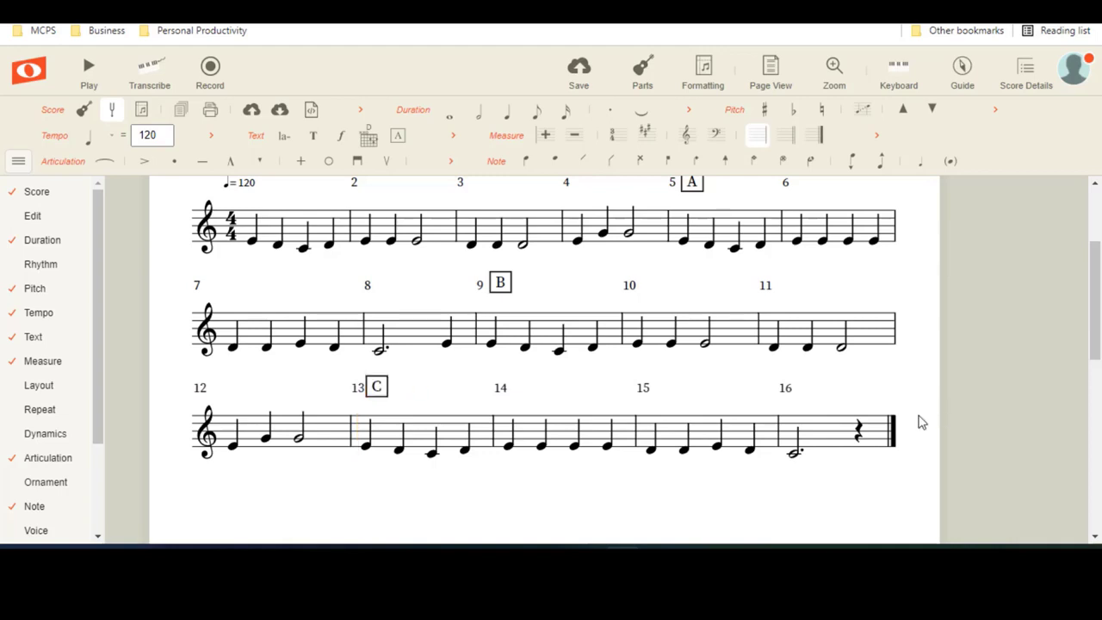
Check the finished score from the title to measure 16 and save it
scroll(921, 476, "up", 3)
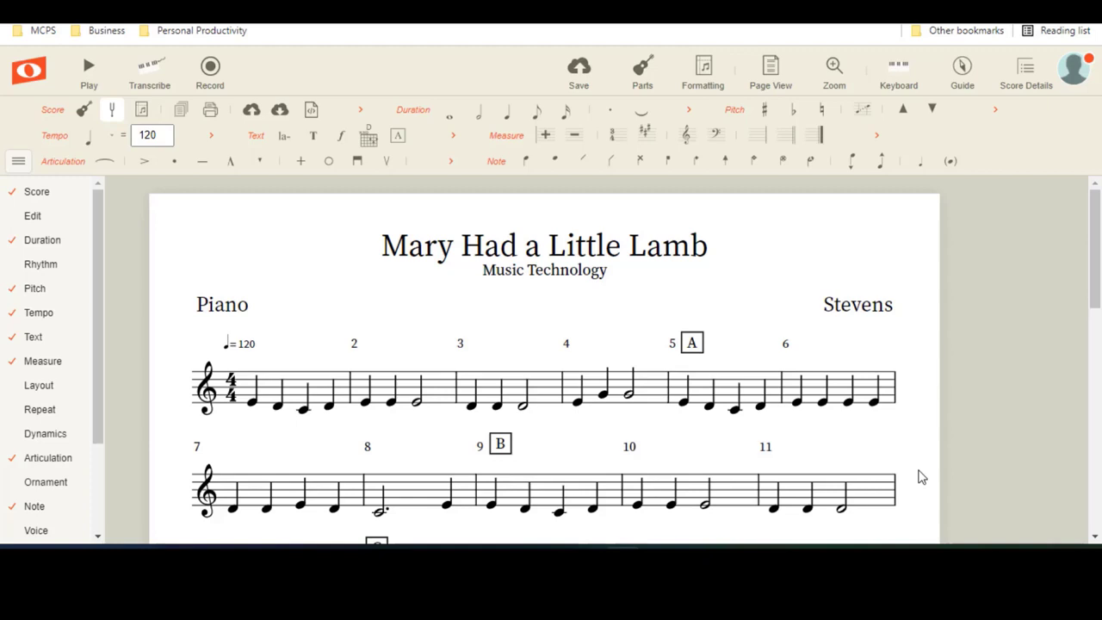
scroll(920, 476, "down", 2)
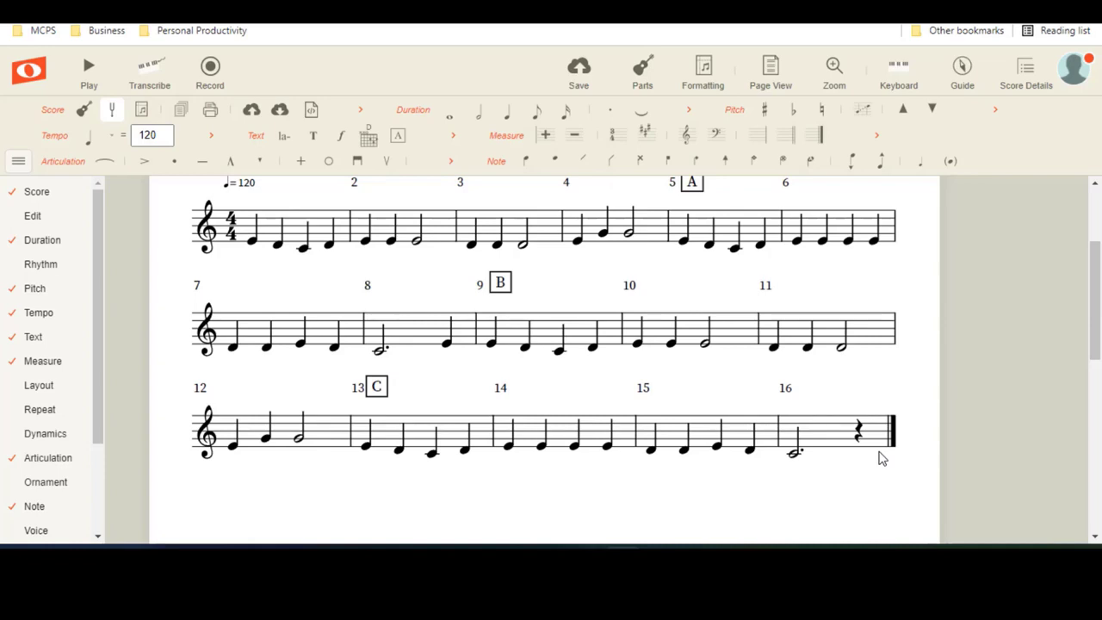
scroll(881, 458, "up", 2)
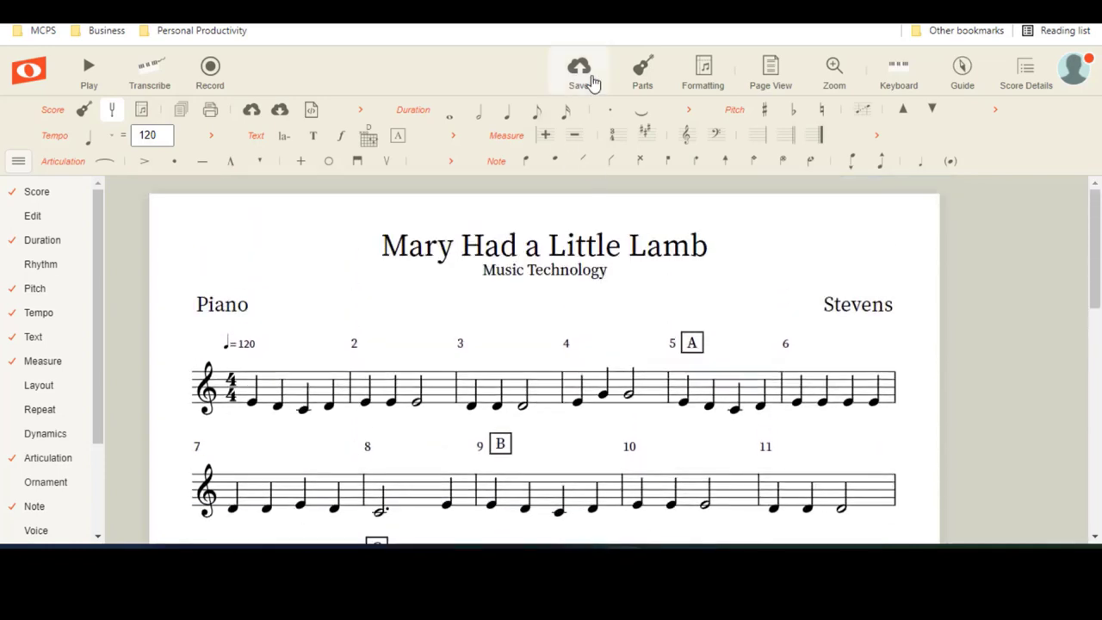
left_click(593, 82)
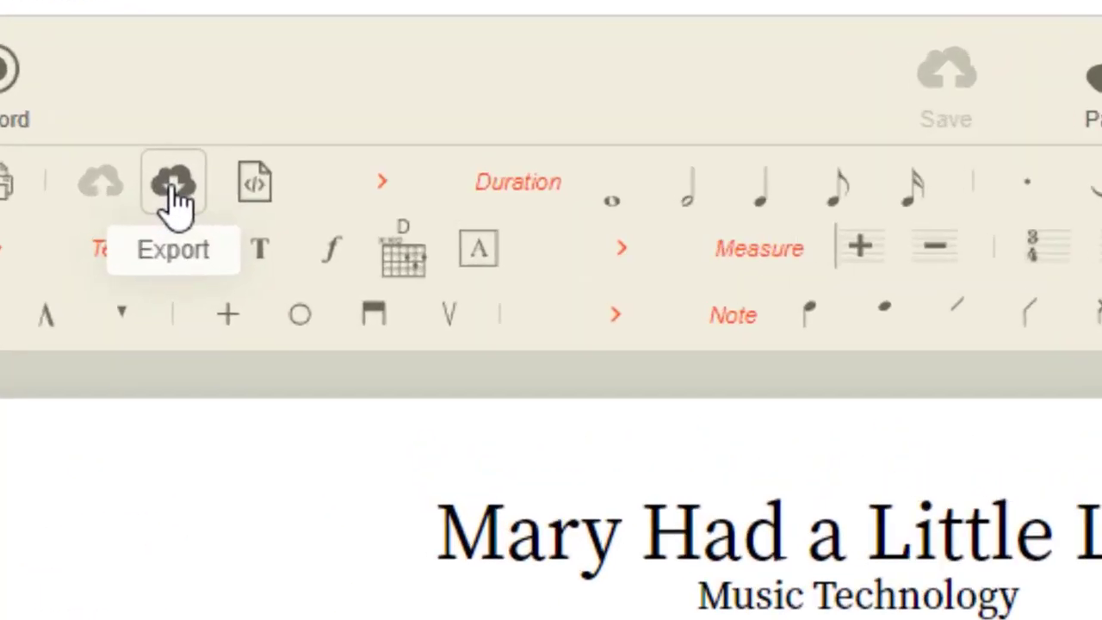
Export the score in the Individual Parts PDF format and download the file
left_click(226, 157)
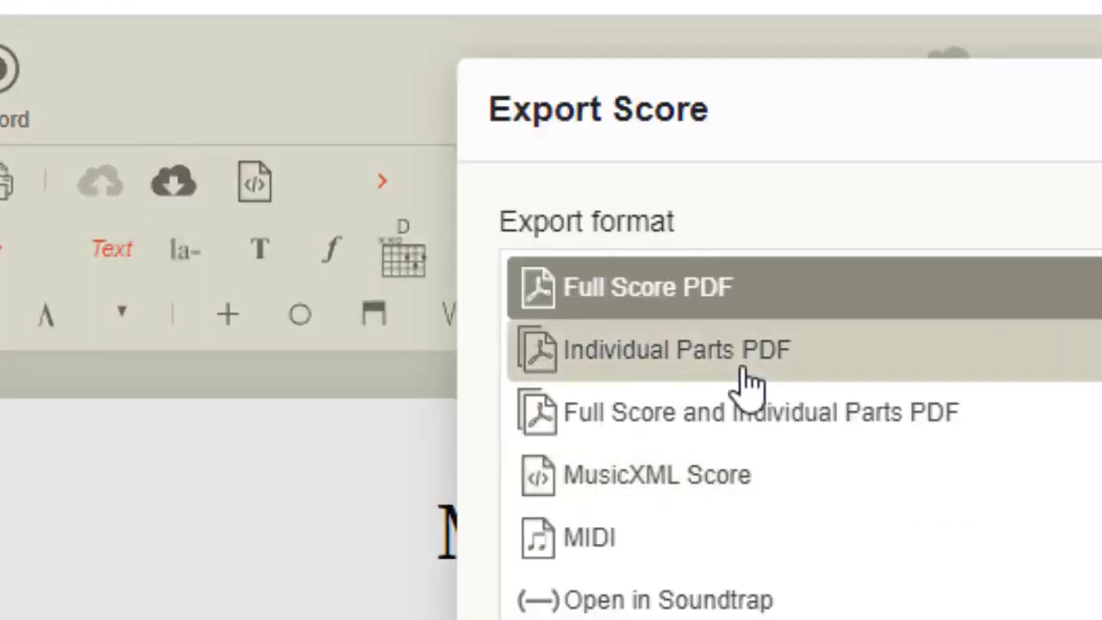
left_click(652, 359)
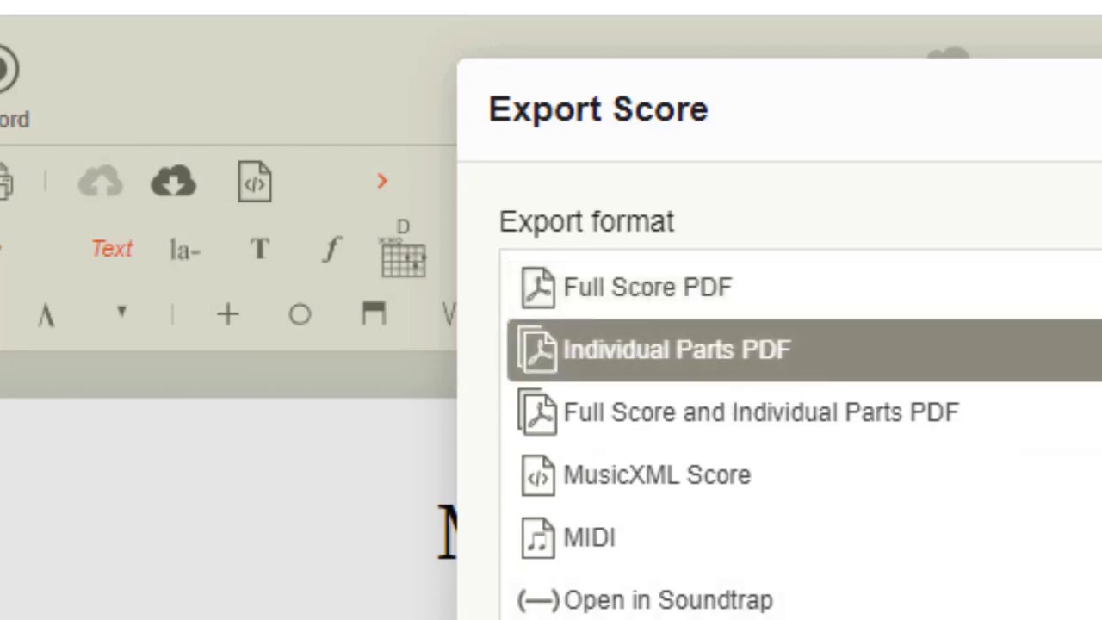
left_click(697, 442)
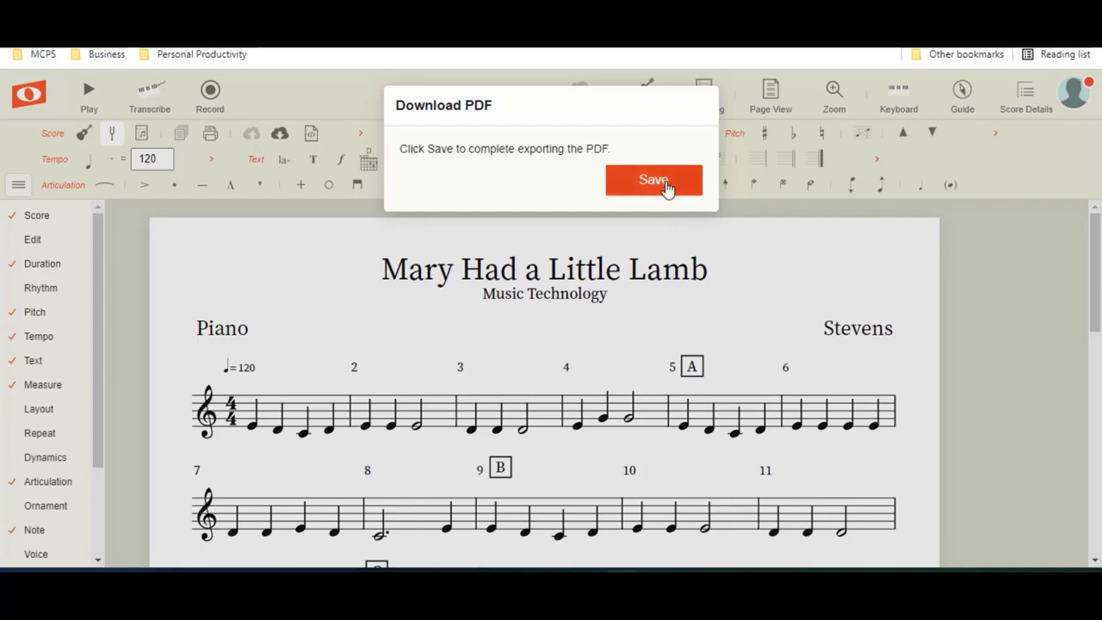
left_click(664, 185)
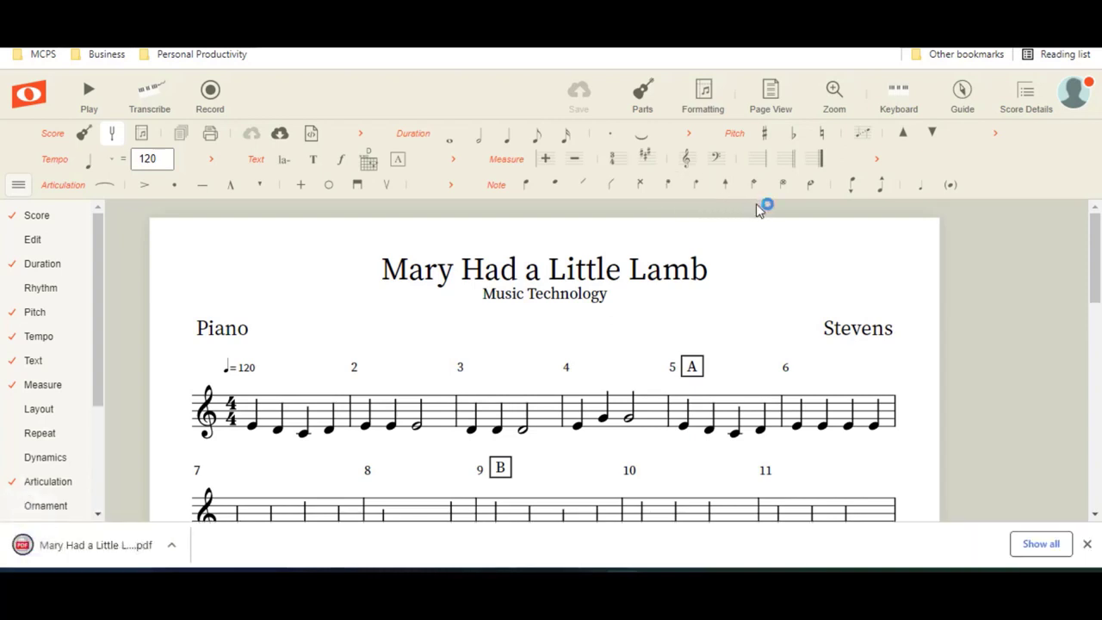